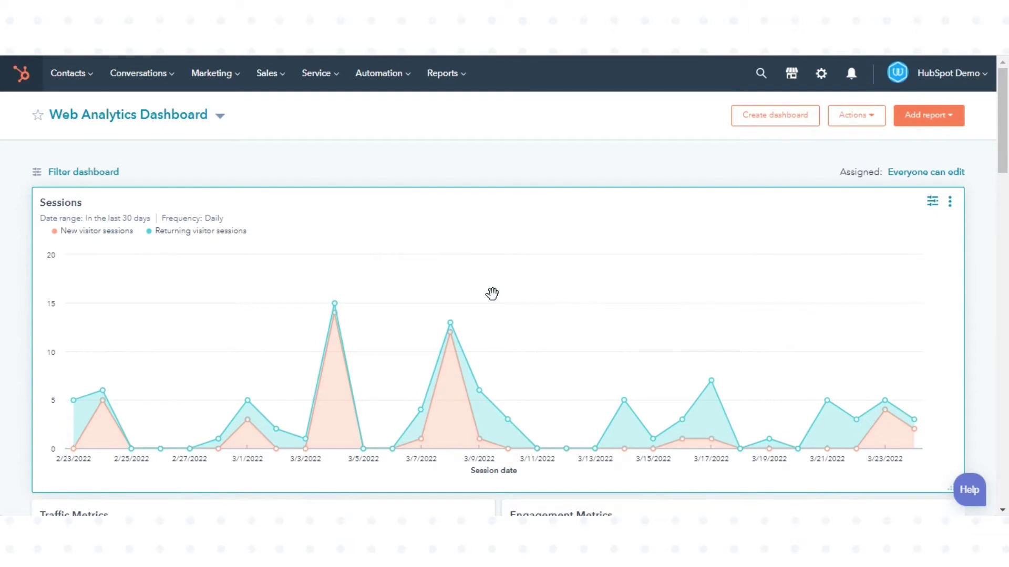
# Step: Go to the Forms list under Marketing > Lead Capture
pyautogui.click(216, 77)
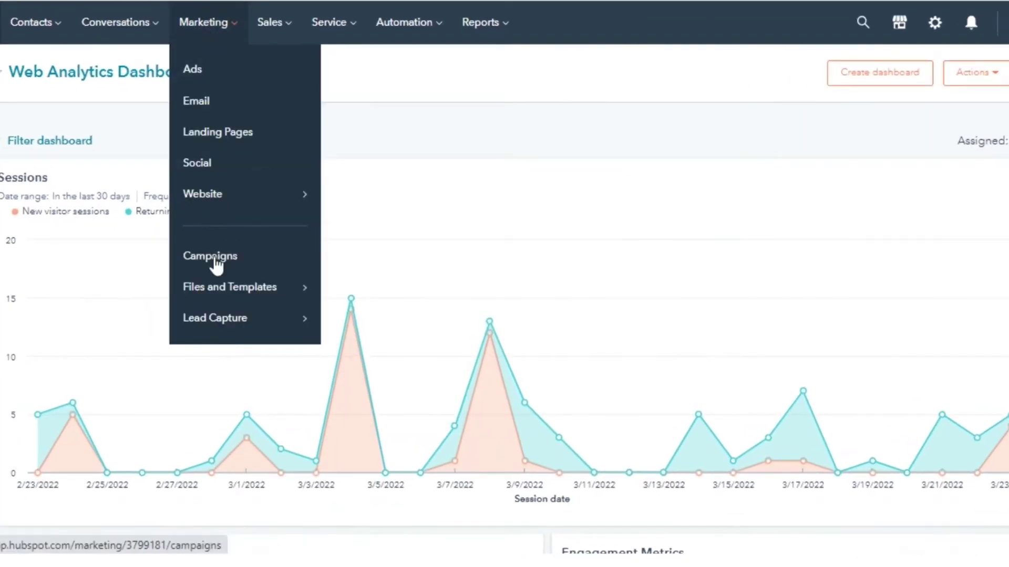
pyautogui.moveTo(209, 329)
pyautogui.click(396, 103)
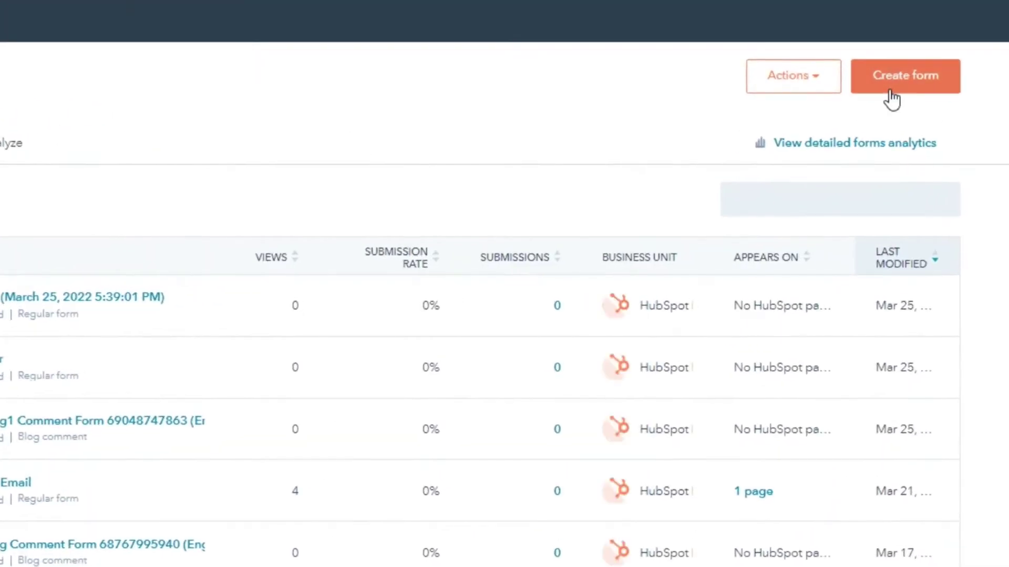
# Step: Create a new form as an Embedded form and review the Blank template preview
pyautogui.click(890, 92)
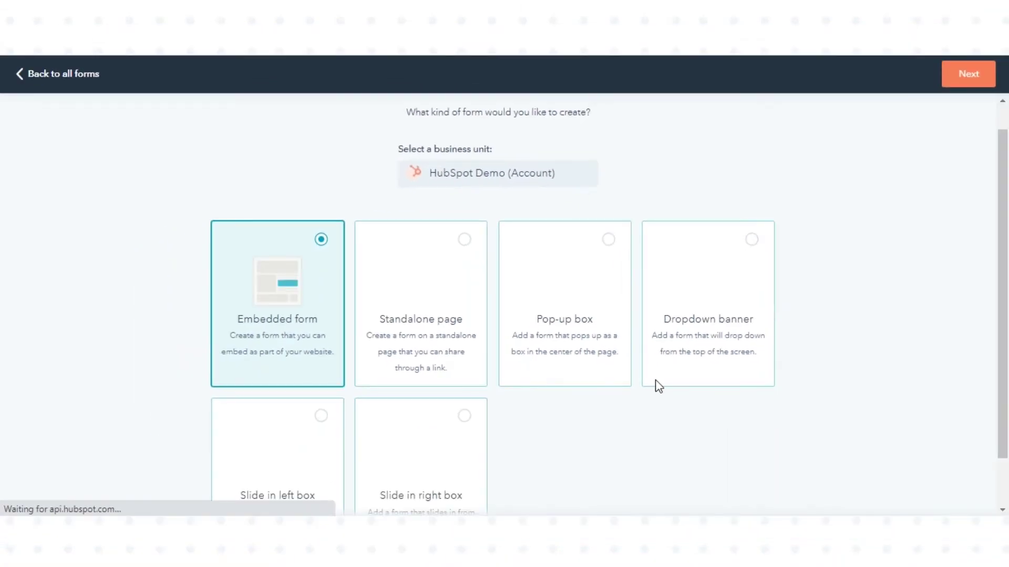
pyautogui.scroll(-1, 311, 297)
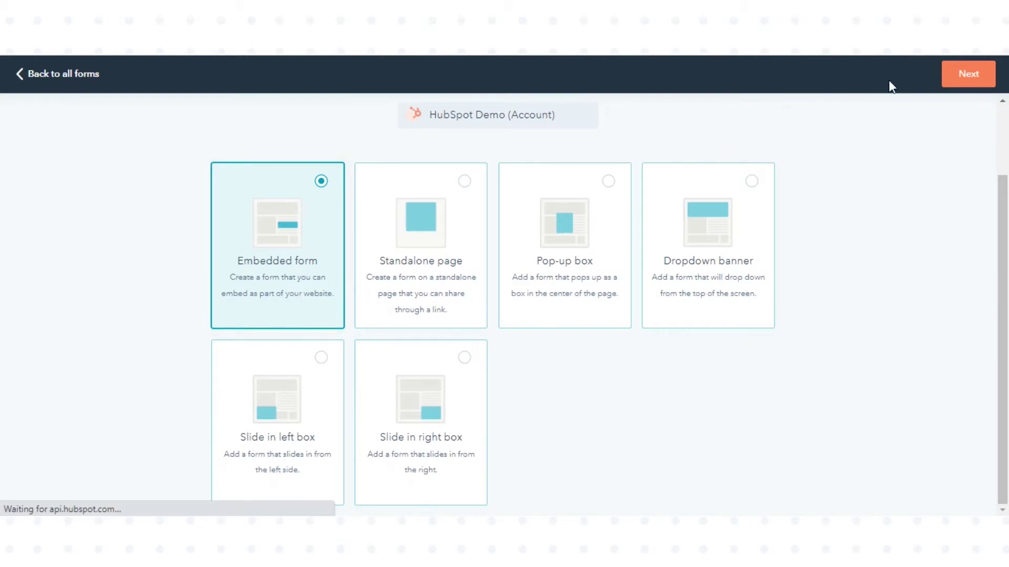
pyautogui.click(965, 80)
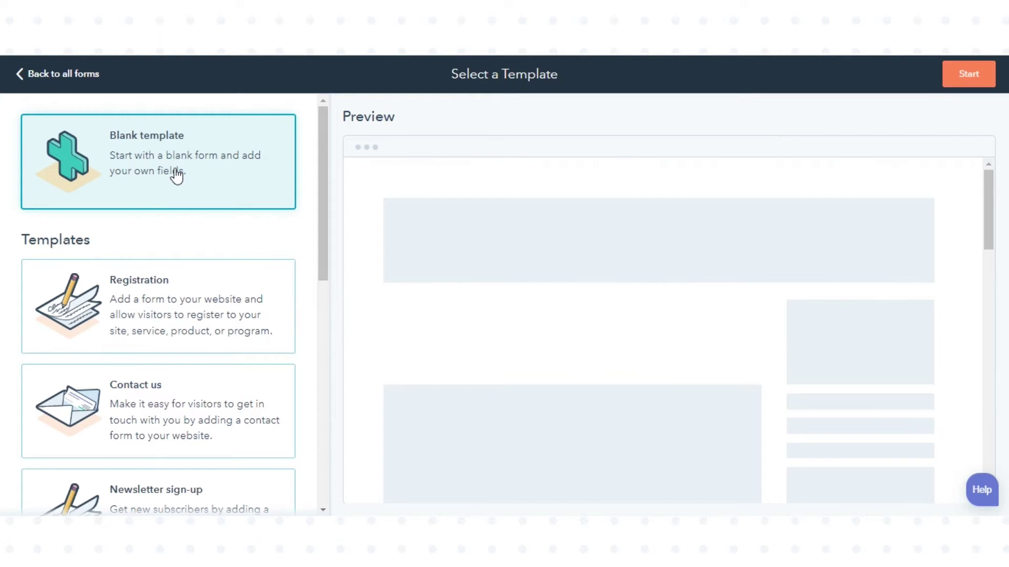
pyautogui.scroll(-5, 178, 200)
pyautogui.scroll(-5, 180, 254)
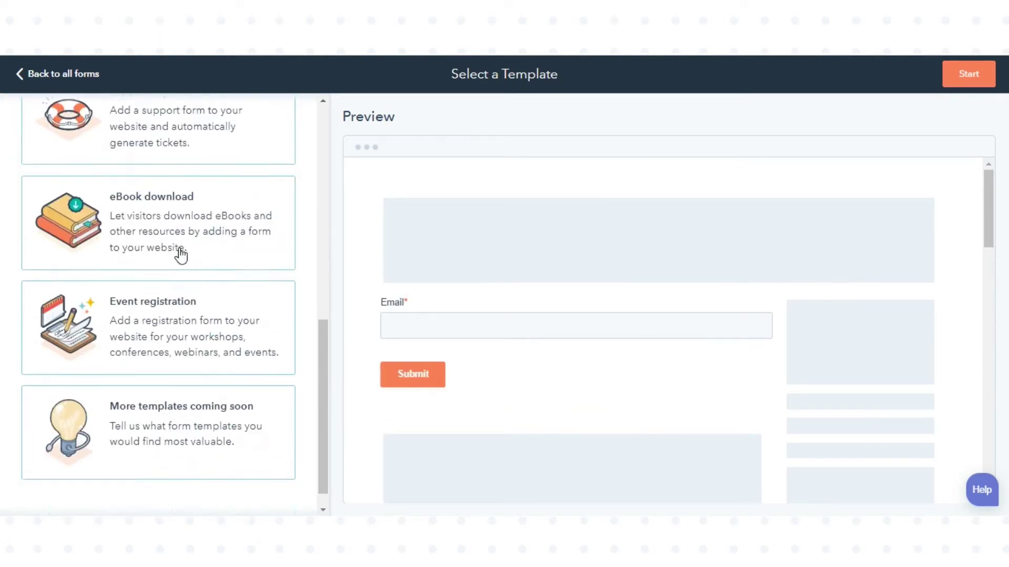
pyautogui.scroll(10, 194, 331)
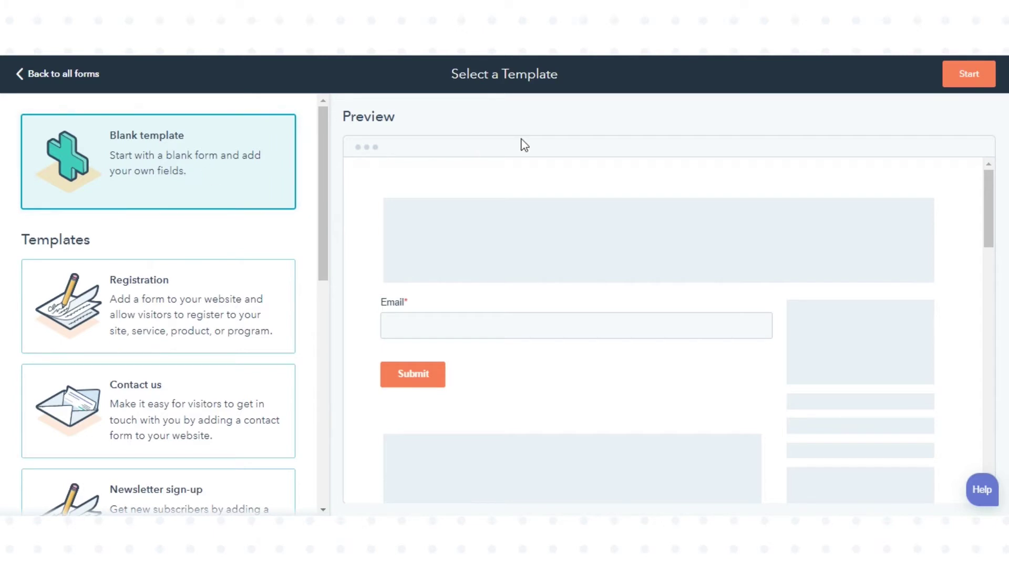
# Step: Start from the Blank template and rename the form to 'Test Form'
pyautogui.click(971, 85)
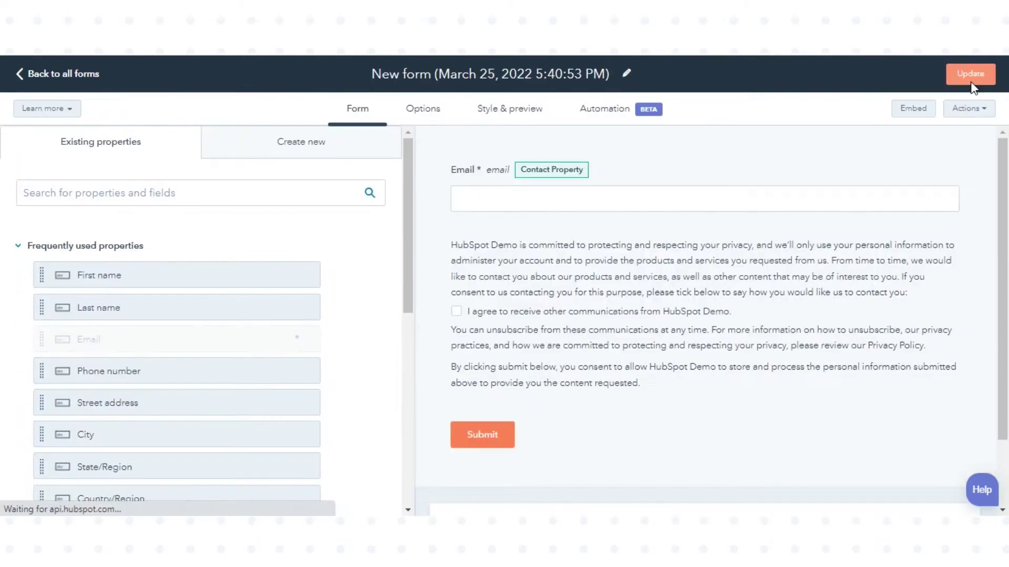
pyautogui.click(625, 75)
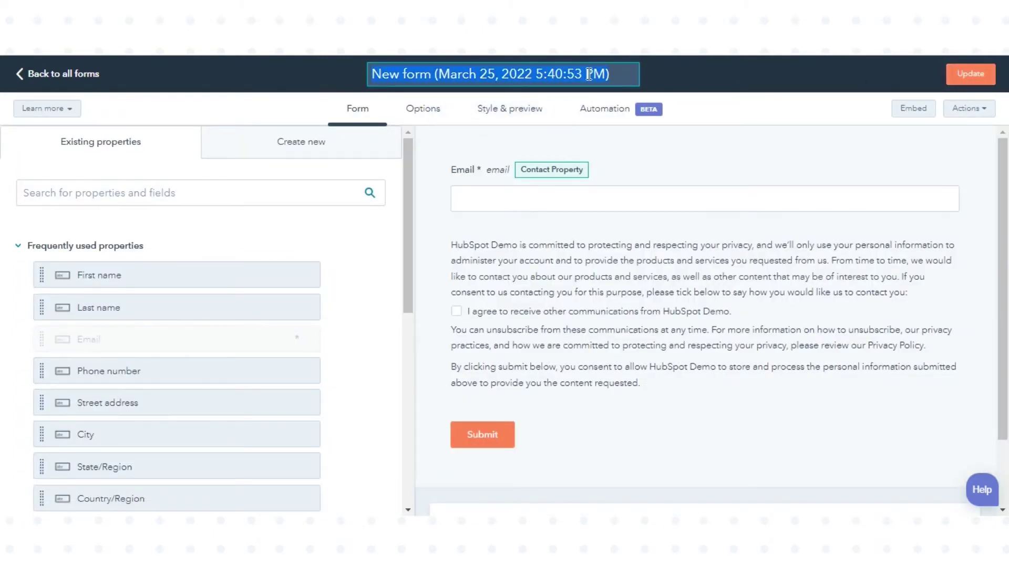
pyautogui.write('Test')
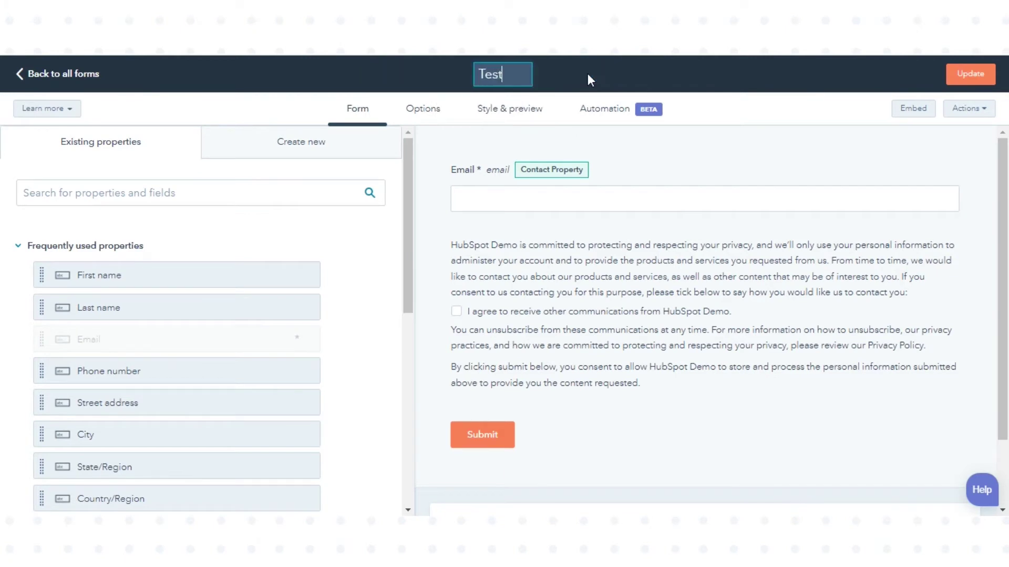
pyautogui.write(' Form')
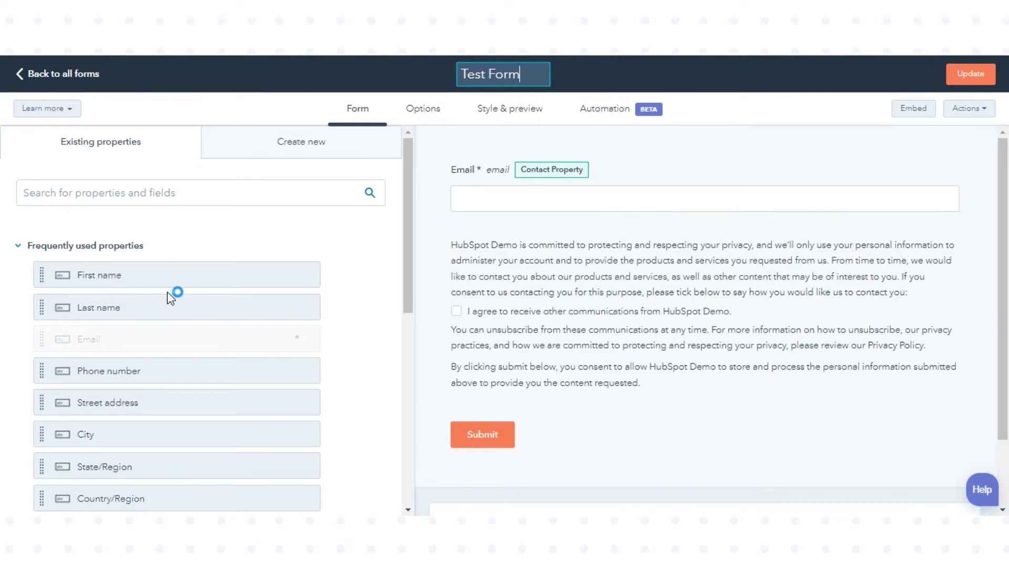
pyautogui.scroll(-3, 176, 315)
pyautogui.scroll(3, 169, 343)
pyautogui.click(136, 277)
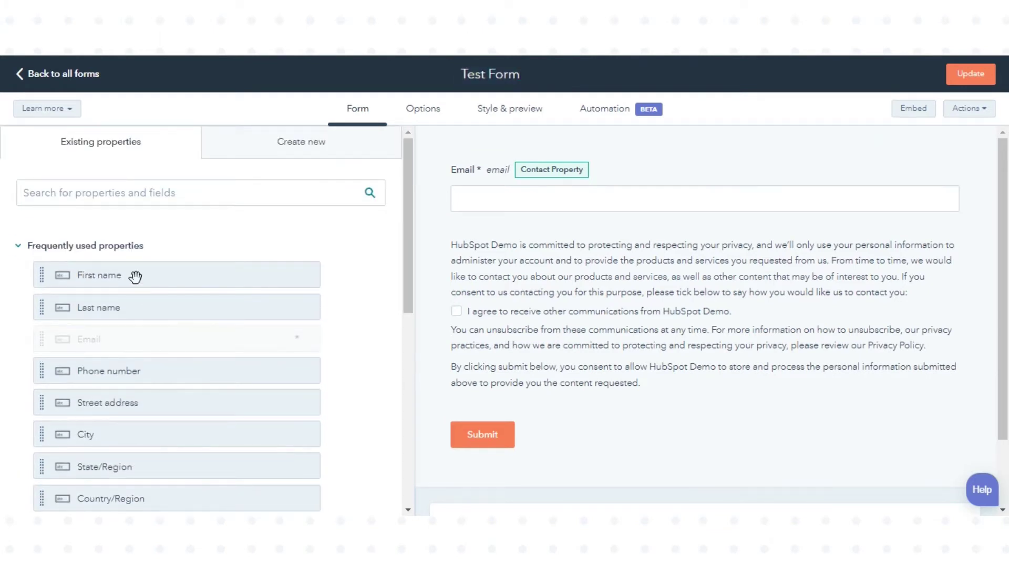
# Step: Add First name and Last name fields above the Email field
pyautogui.moveTo(136, 277); pyautogui.dragTo(471, 152)
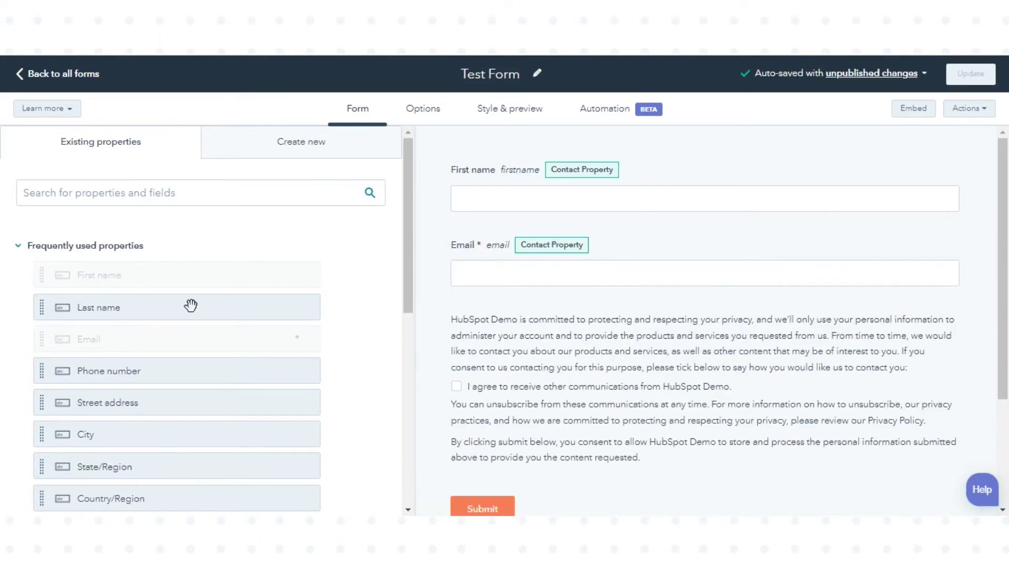
pyautogui.moveTo(178, 310); pyautogui.dragTo(477, 230)
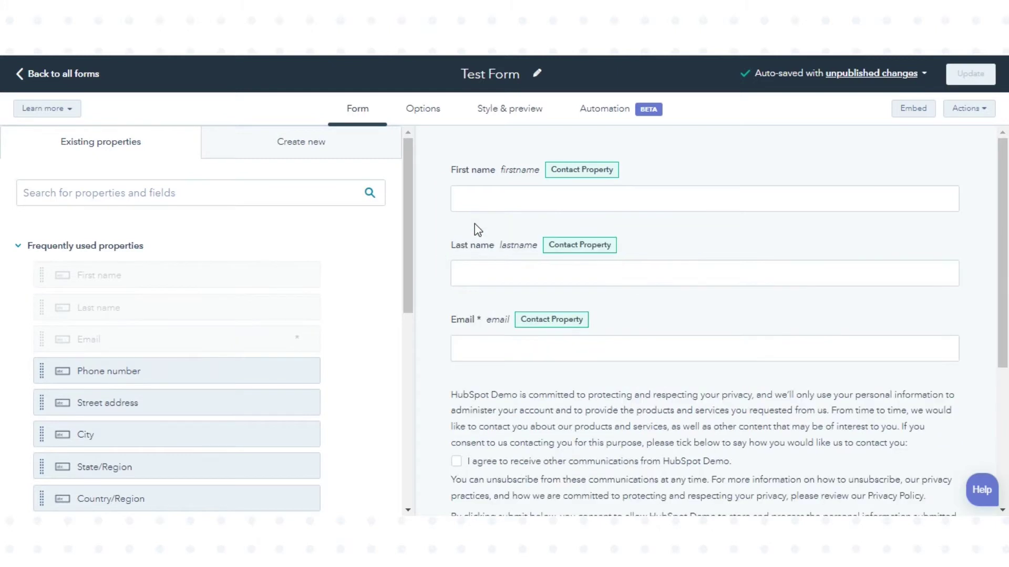
pyautogui.scroll(-5, 252, 383)
pyautogui.scroll(5, 254, 394)
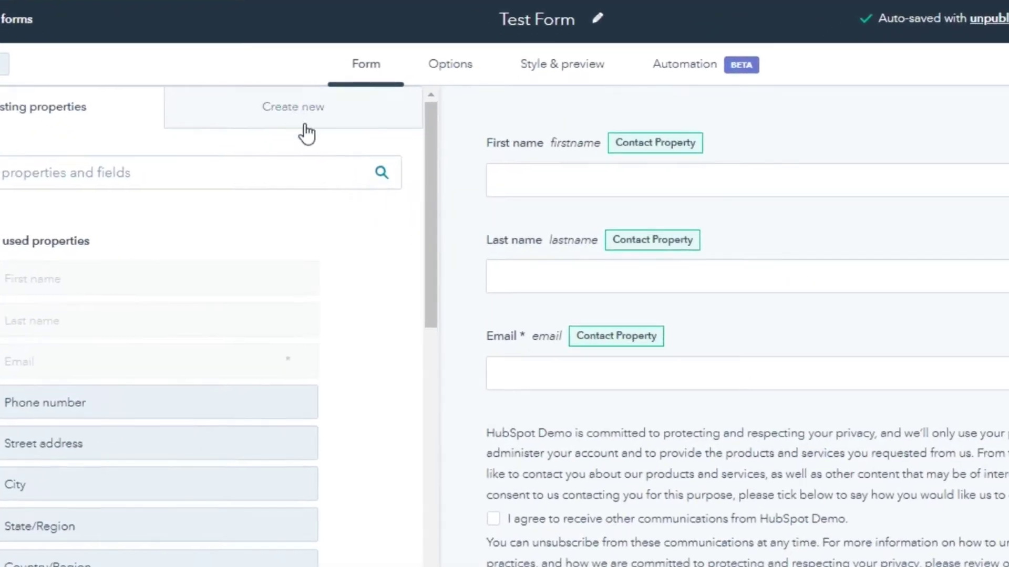
# Step: Open the new custom field panel, then close it without creating a property
pyautogui.click(303, 150)
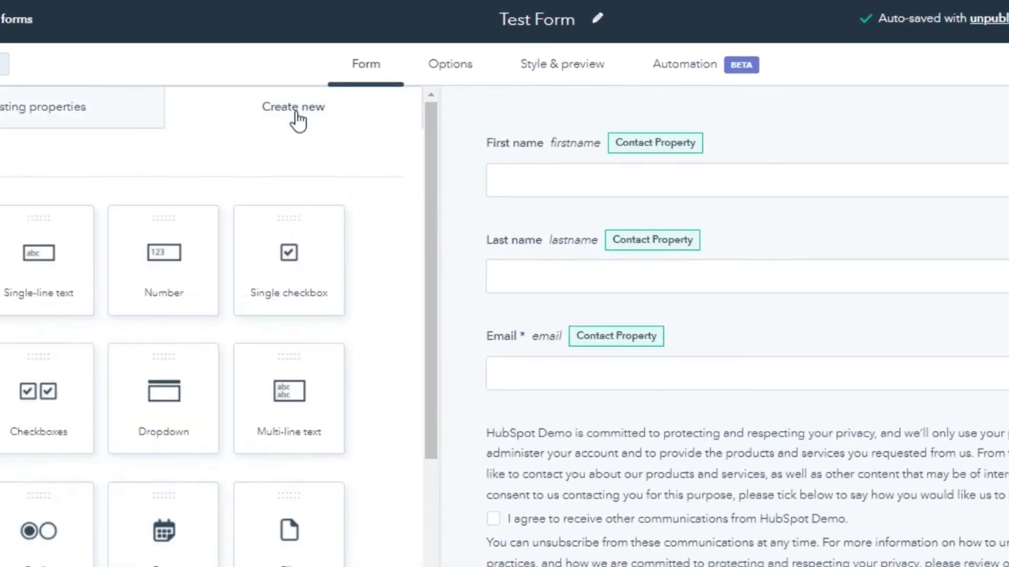
pyautogui.click(81, 281)
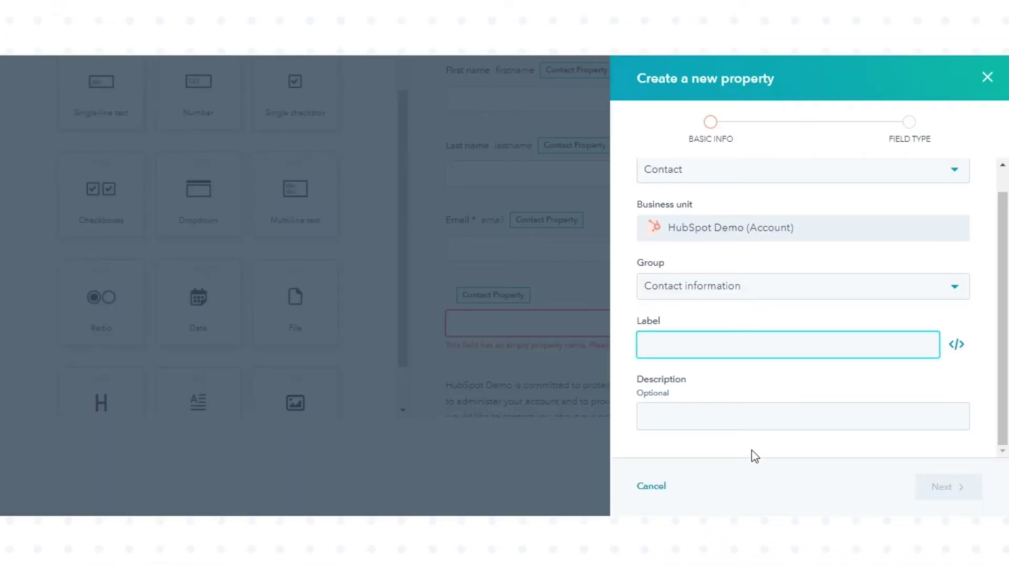
pyautogui.click(983, 81)
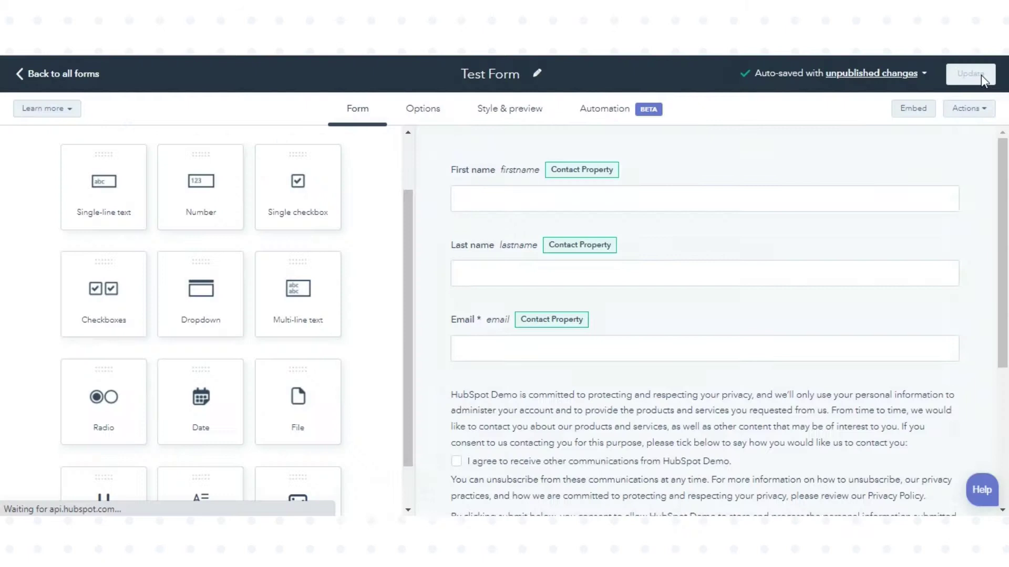
pyautogui.scroll(-1, 318, 305)
pyautogui.scroll(1, 318, 305)
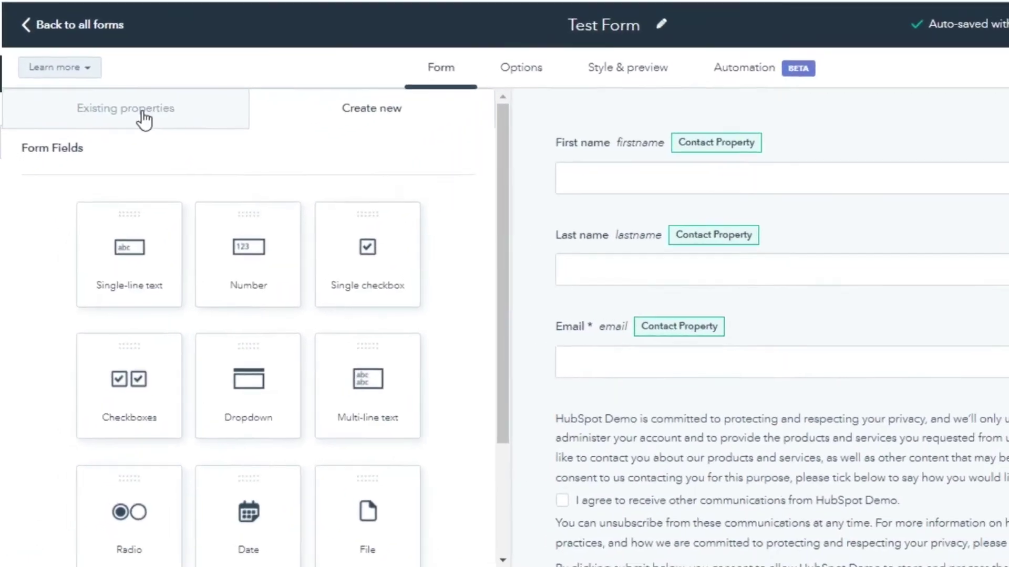
pyautogui.click(105, 157)
# Step: Switch on CAPTCHA under Other form elements, keeping the current GDPR option
pyautogui.scroll(-5, 297, 357)
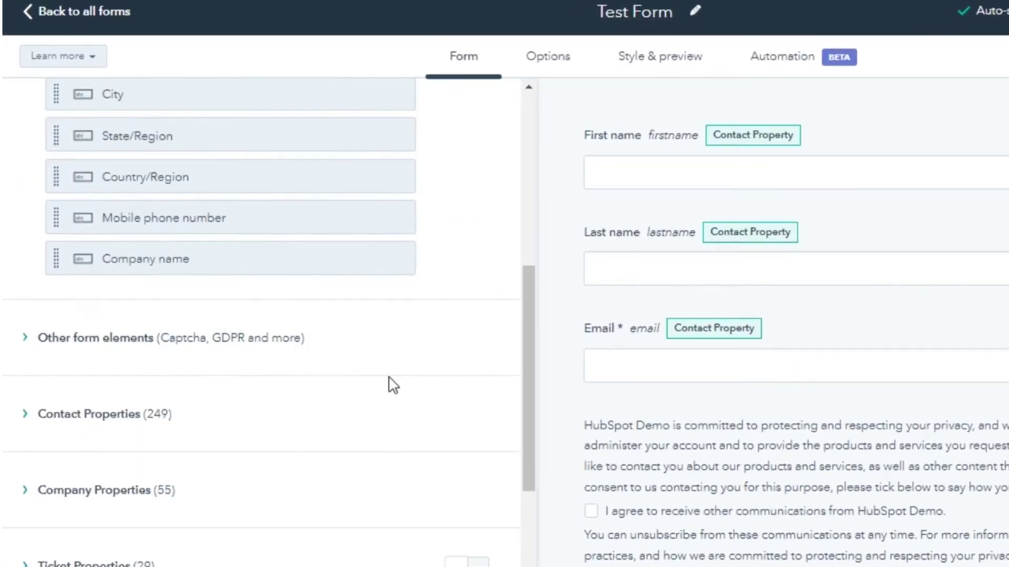
pyautogui.scroll(-2, 388, 387)
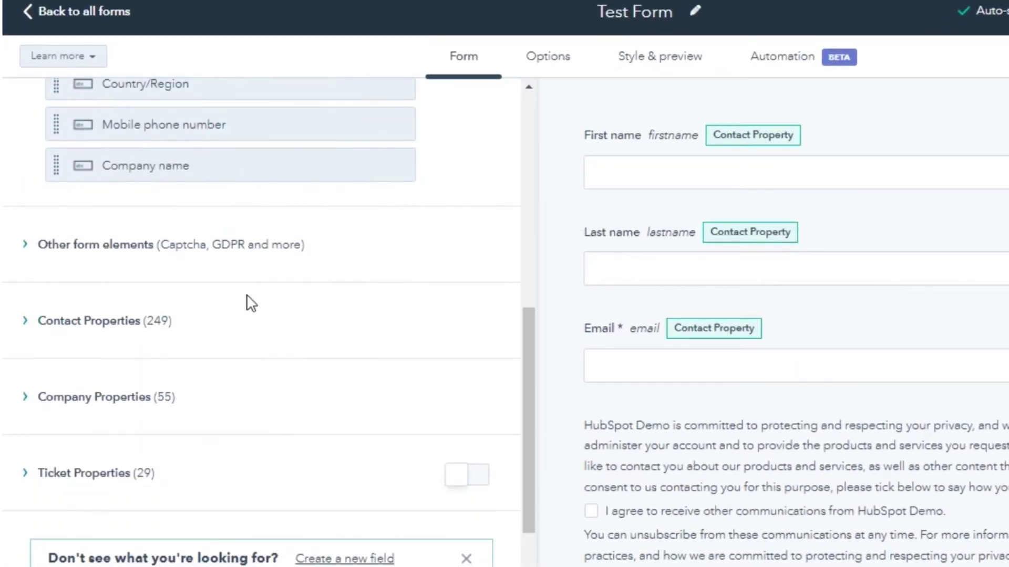
pyautogui.click(166, 245)
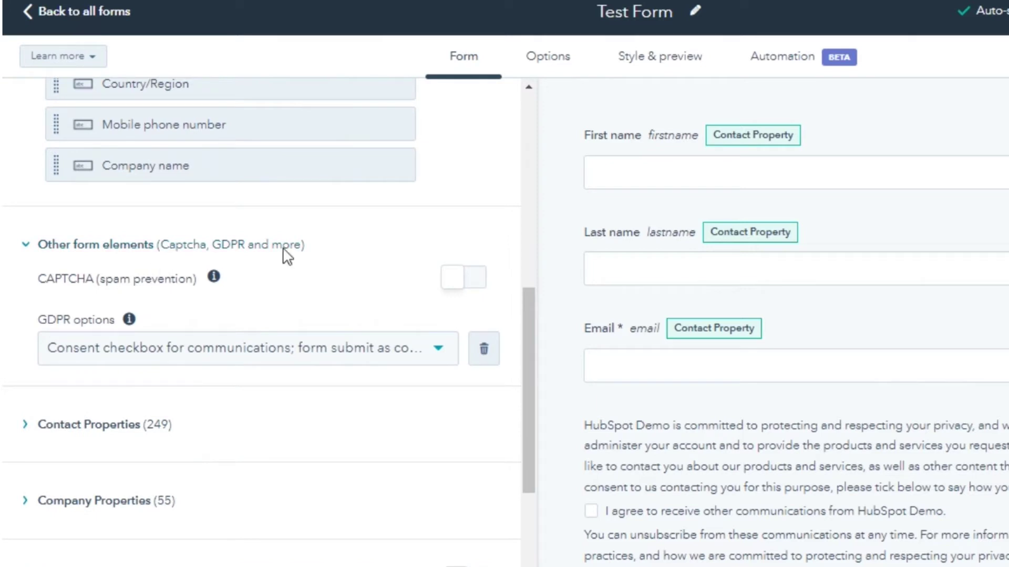
pyautogui.click(471, 289)
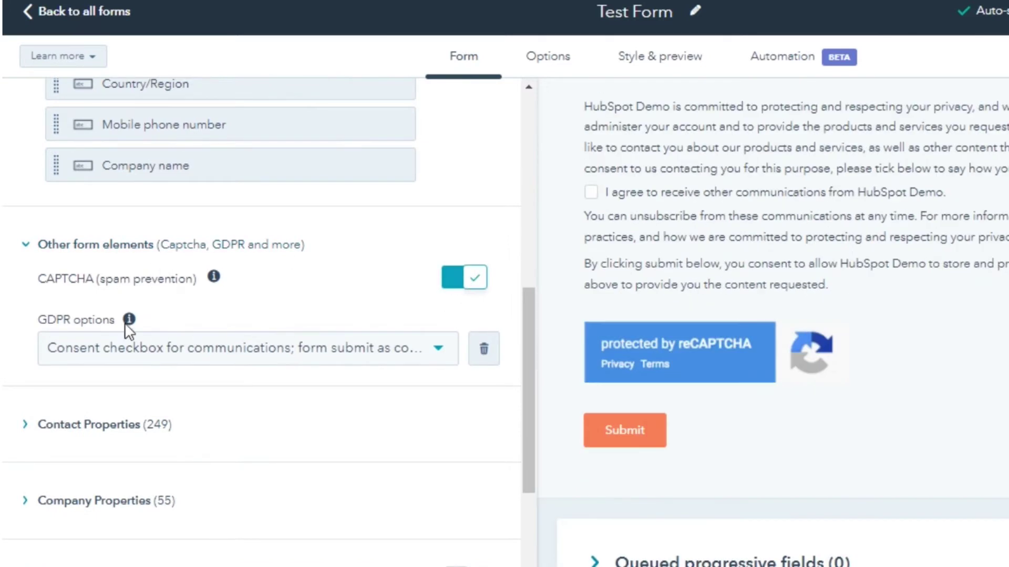
pyautogui.click(399, 357)
pyautogui.click(399, 358)
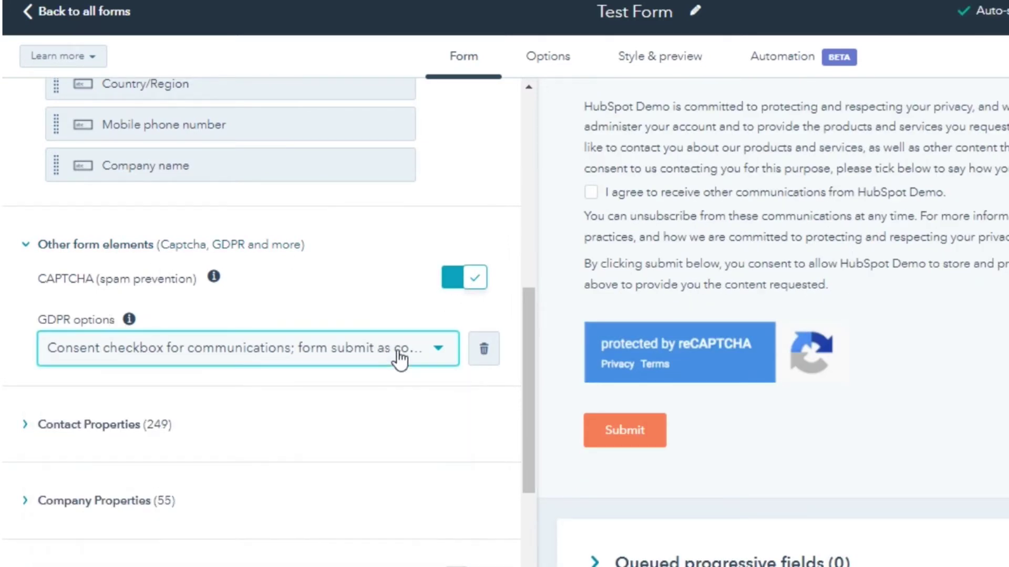
pyautogui.scroll(-3, 400, 360)
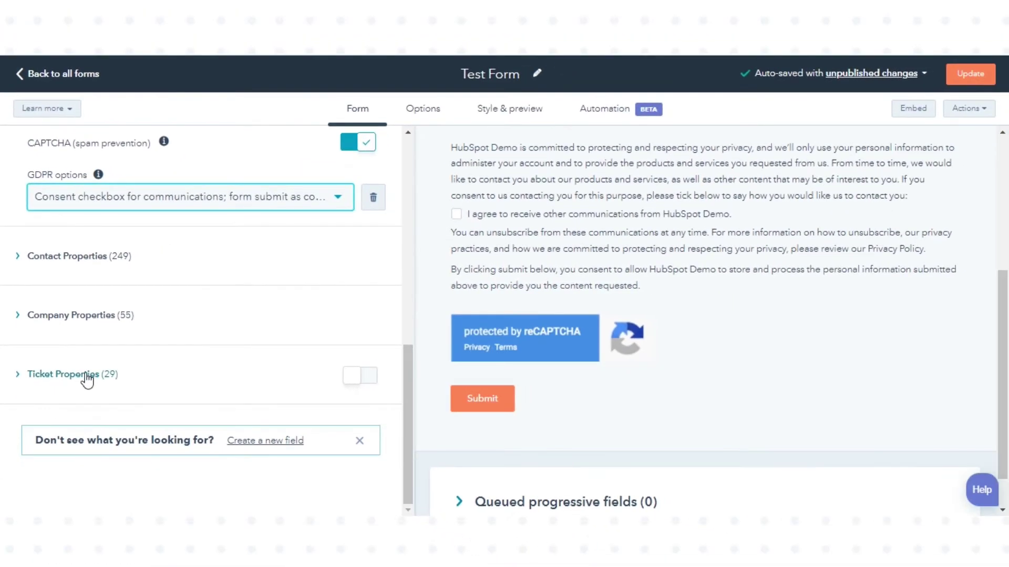
# Step: Enable automatic ticket creation into the Sales process inbox and save the choice
pyautogui.click(97, 399)
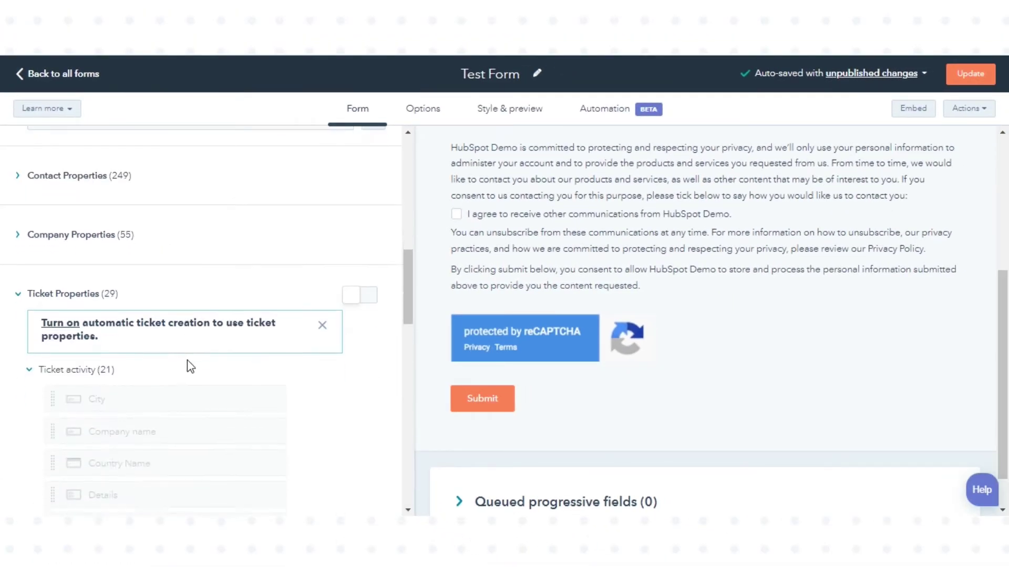
pyautogui.scroll(-1, 190, 366)
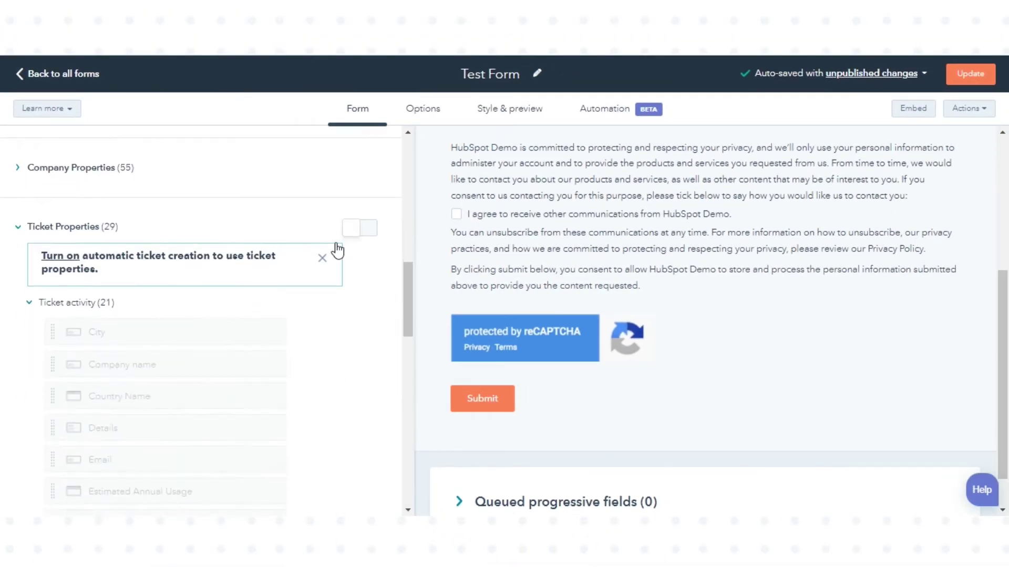
pyautogui.click(368, 229)
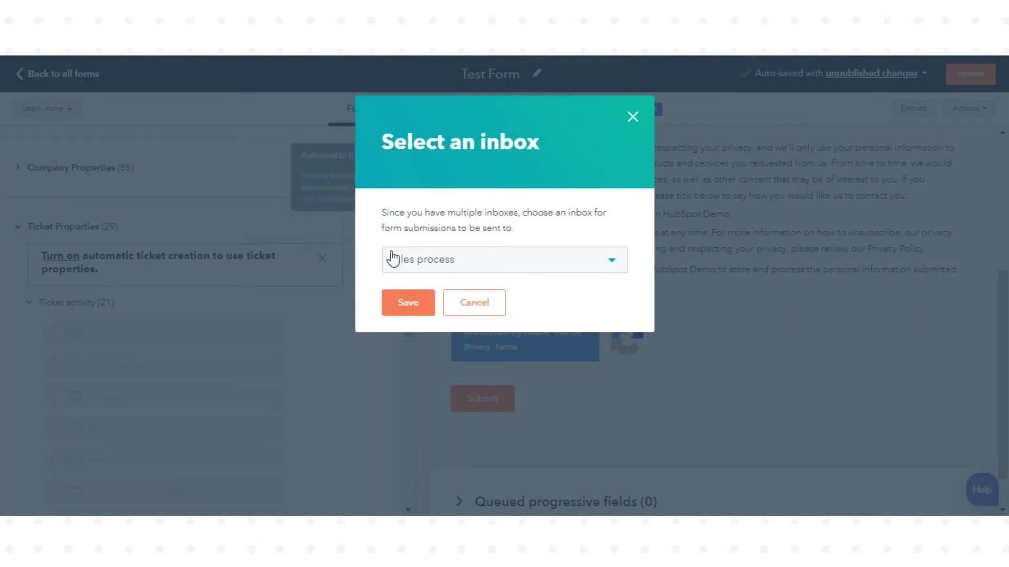
pyautogui.click(415, 265)
pyautogui.click(416, 334)
pyautogui.click(412, 309)
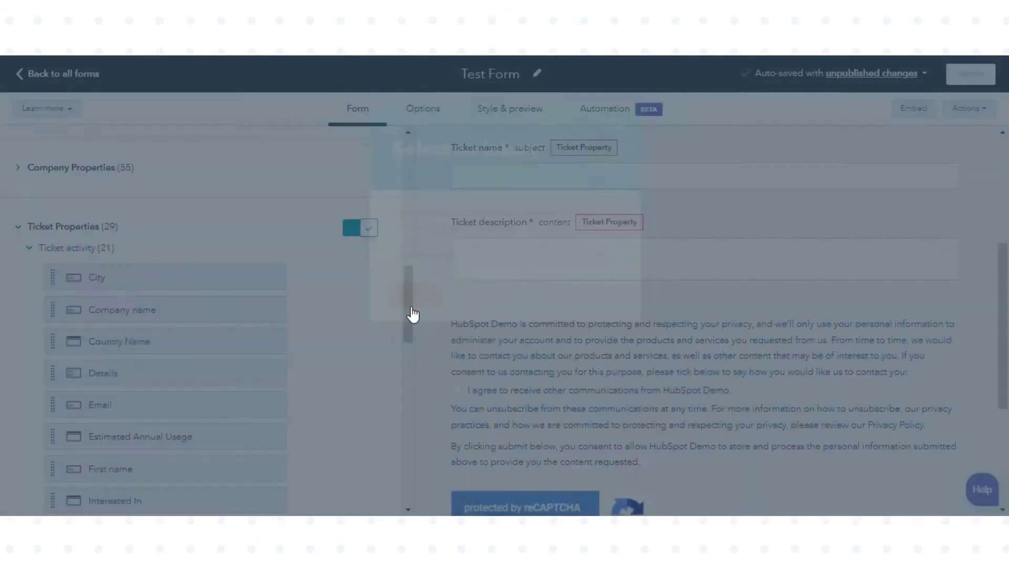
pyautogui.click(417, 112)
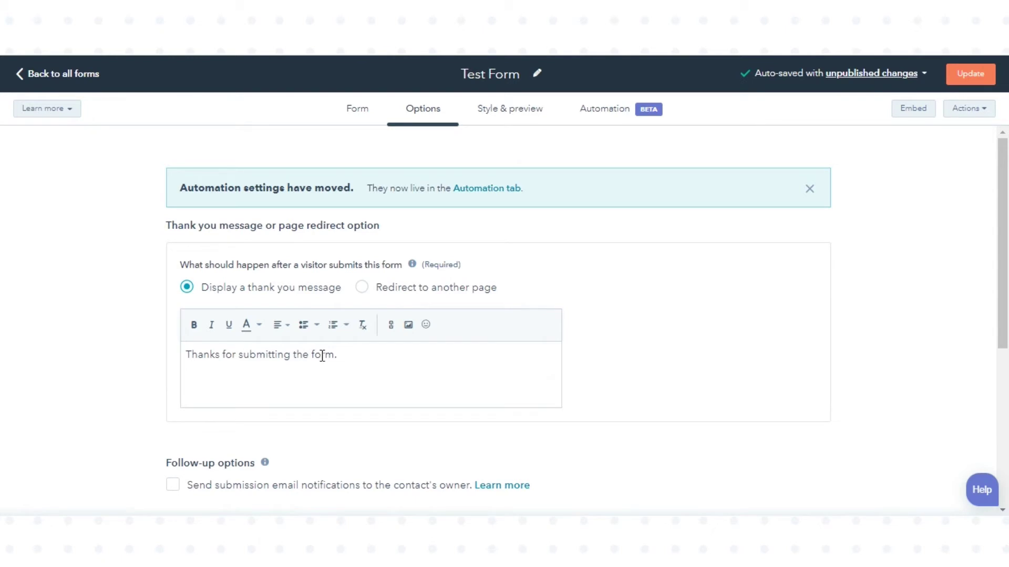
pyautogui.click(432, 294)
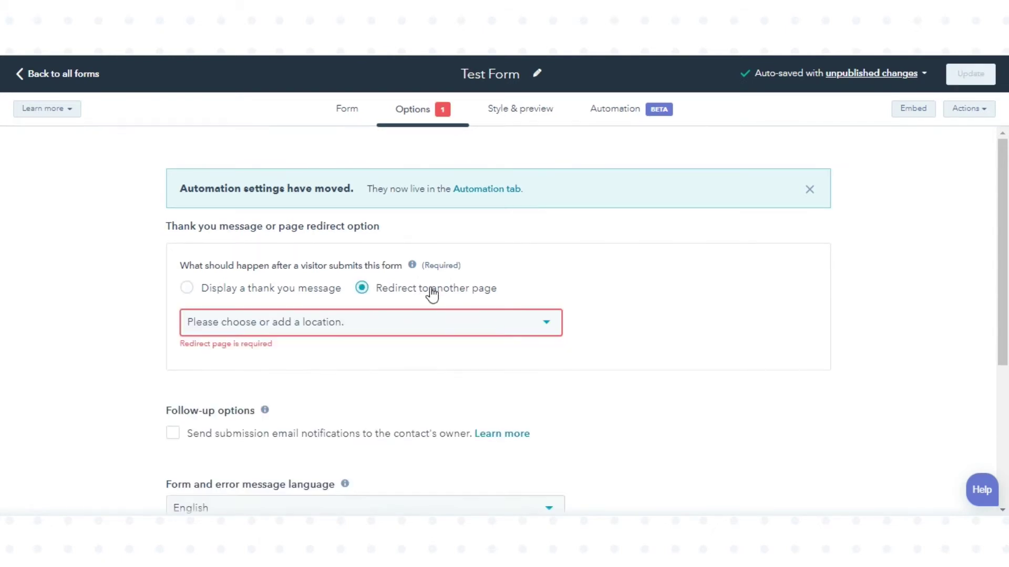
pyautogui.click(434, 330)
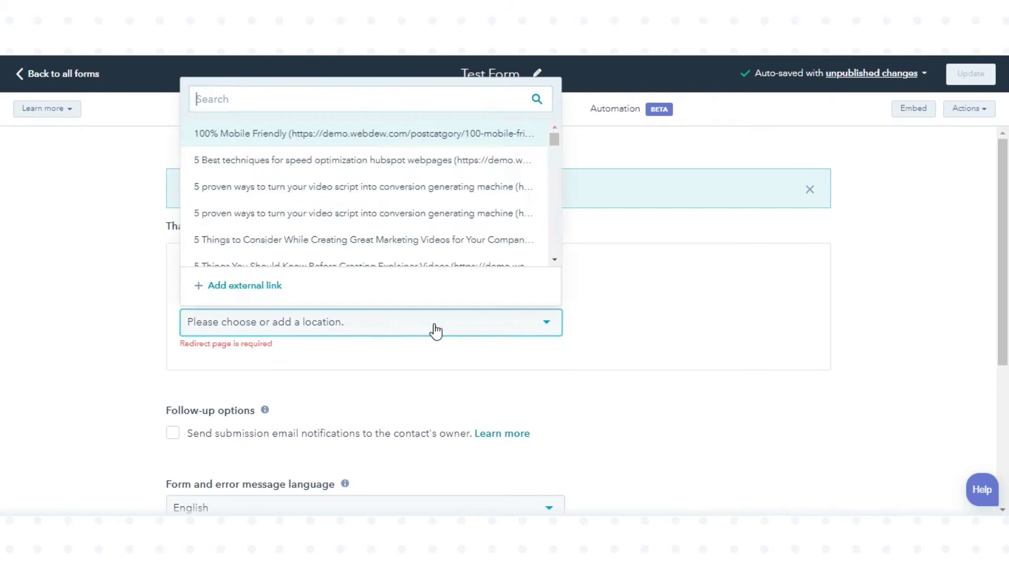
pyautogui.click(435, 330)
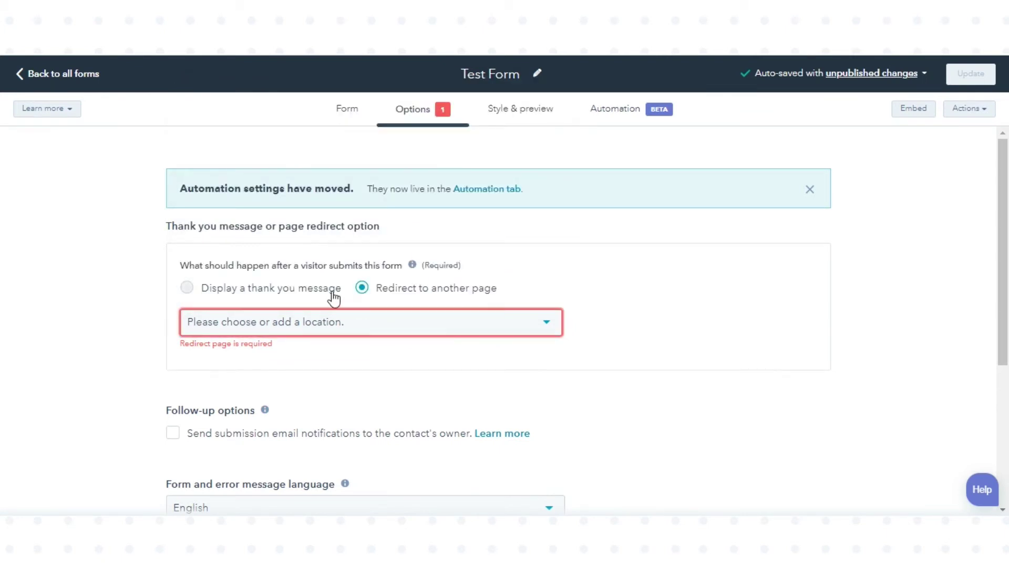
pyautogui.click(301, 289)
# Step: Turn on submission email notifications to the contact's owner
pyautogui.scroll(-3, 302, 293)
pyautogui.scroll(-1, 302, 292)
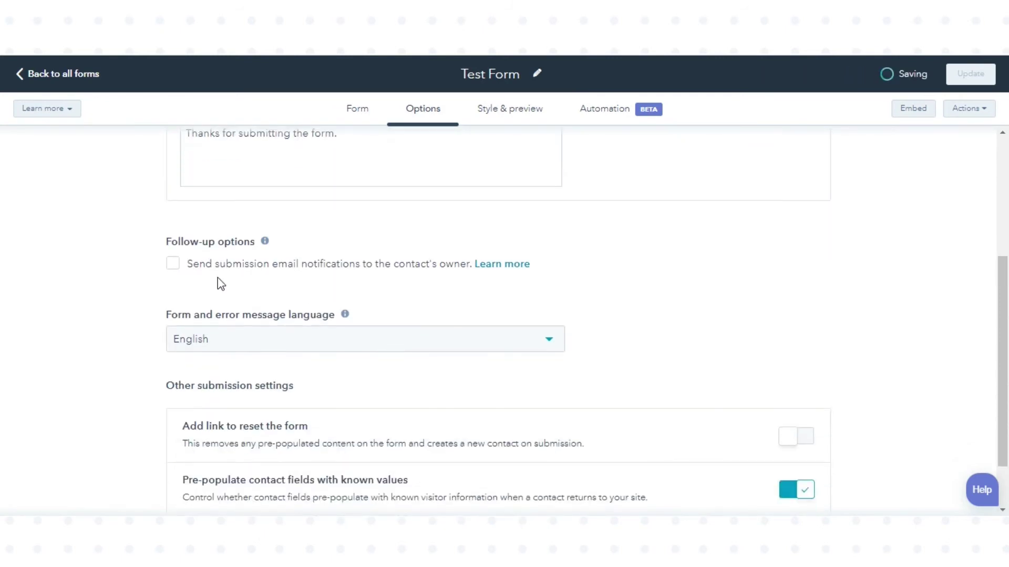
pyautogui.click(235, 266)
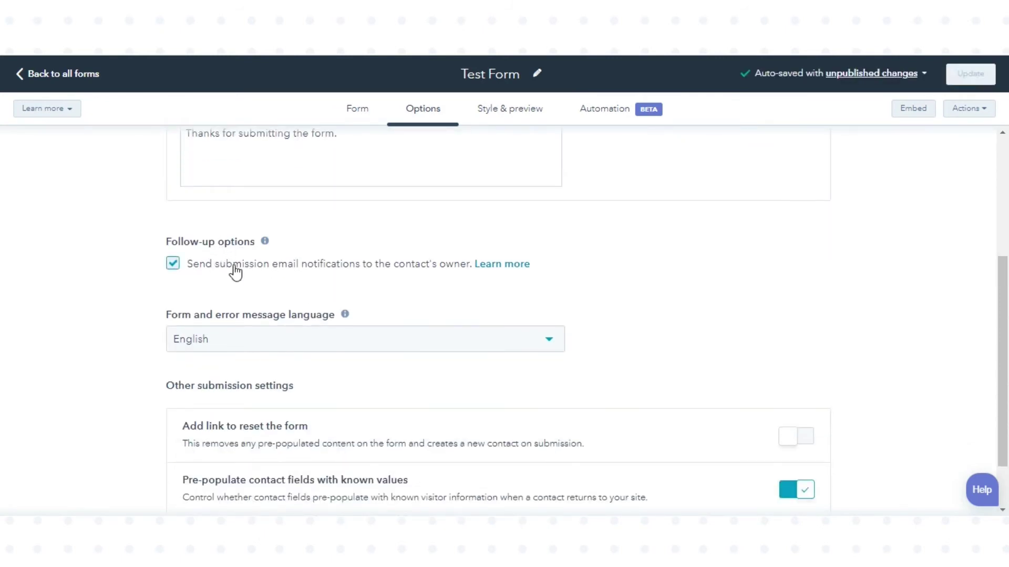
# Step: Keep English as the form language and leave reset-link and pre-populate settings unchanged
pyautogui.scroll(-2, 234, 272)
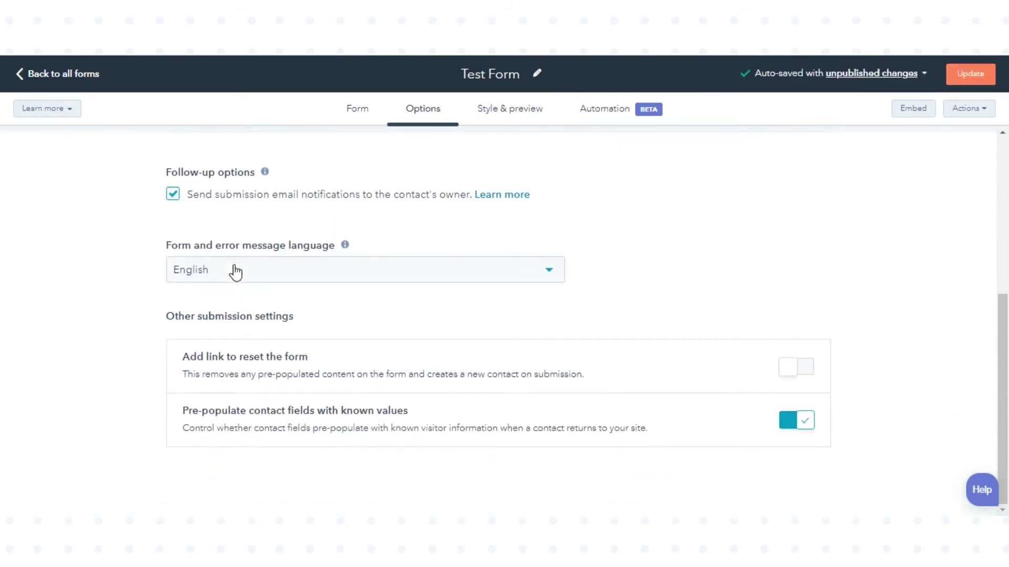
pyautogui.click(282, 269)
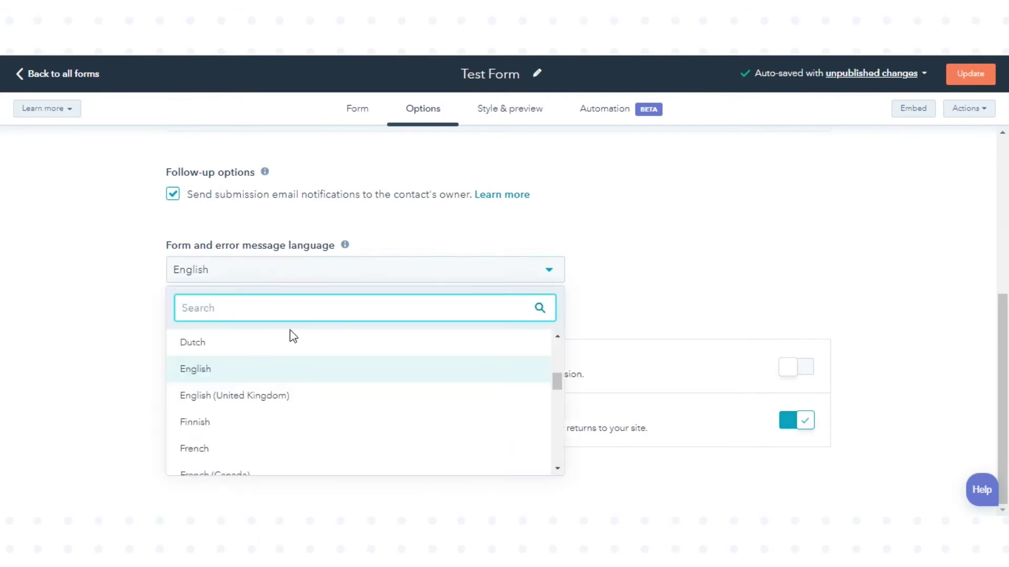
pyautogui.scroll(-8, 287, 360)
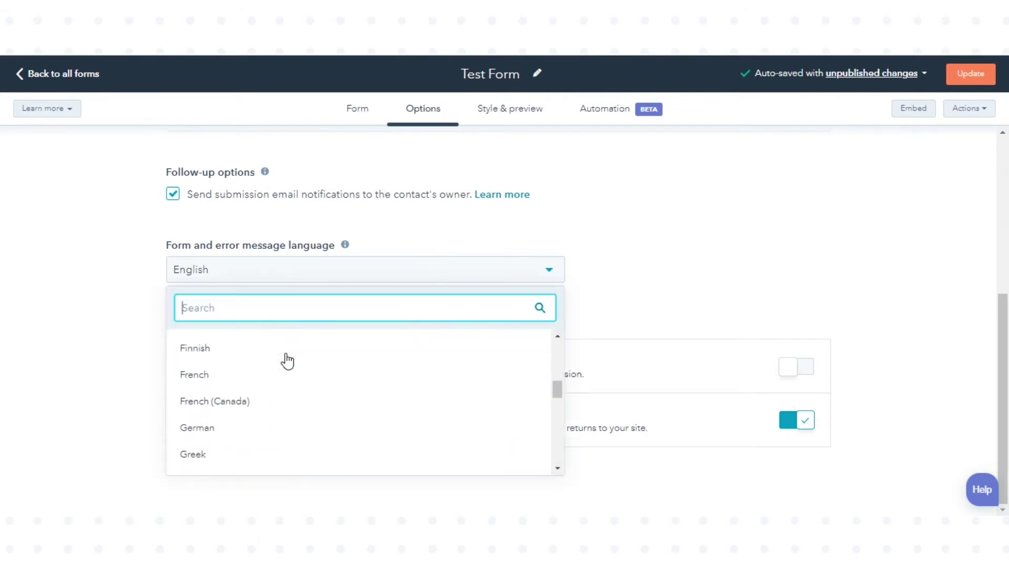
pyautogui.click(102, 361)
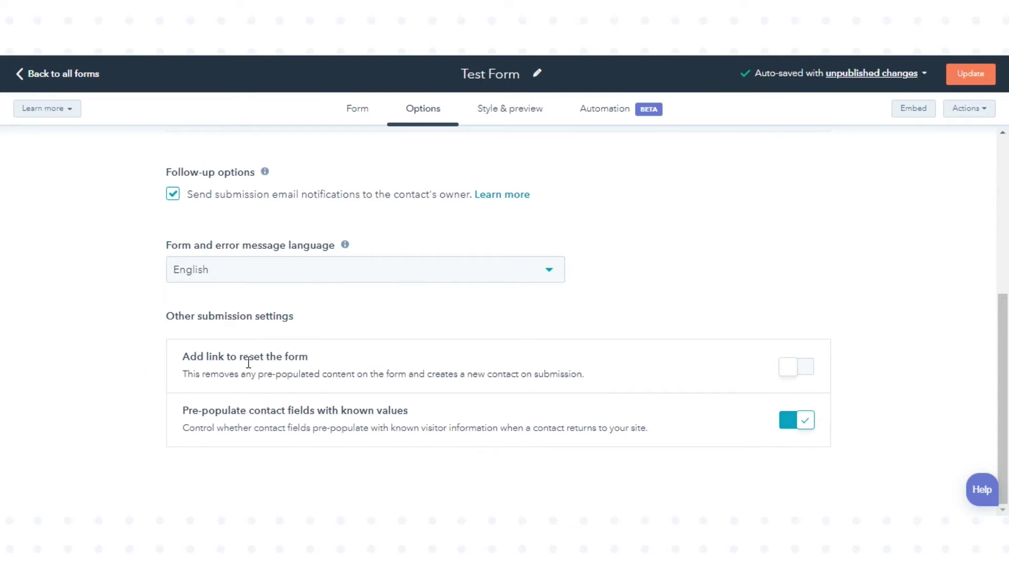
pyautogui.click(807, 372)
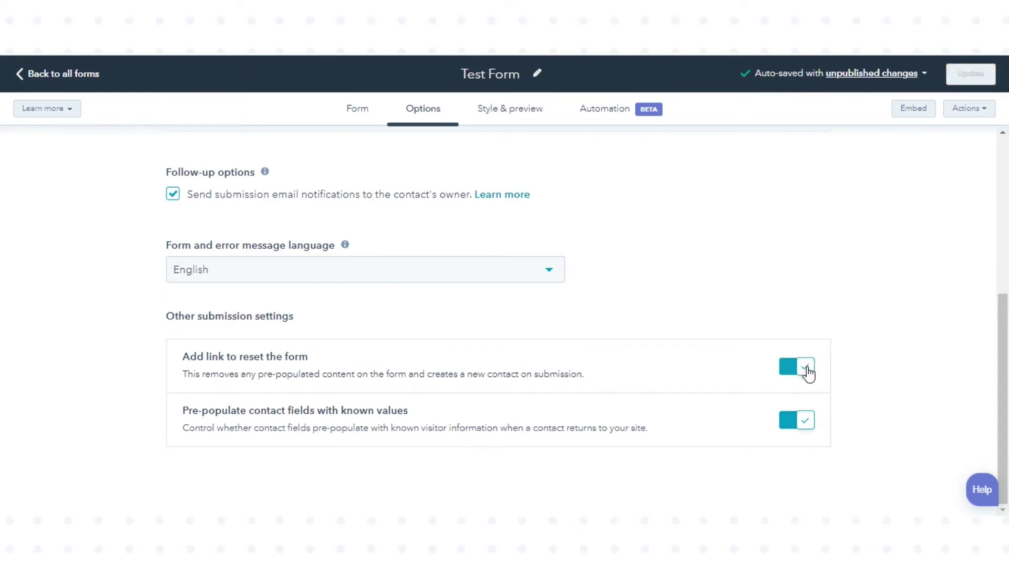
pyautogui.click(788, 373)
pyautogui.click(801, 421)
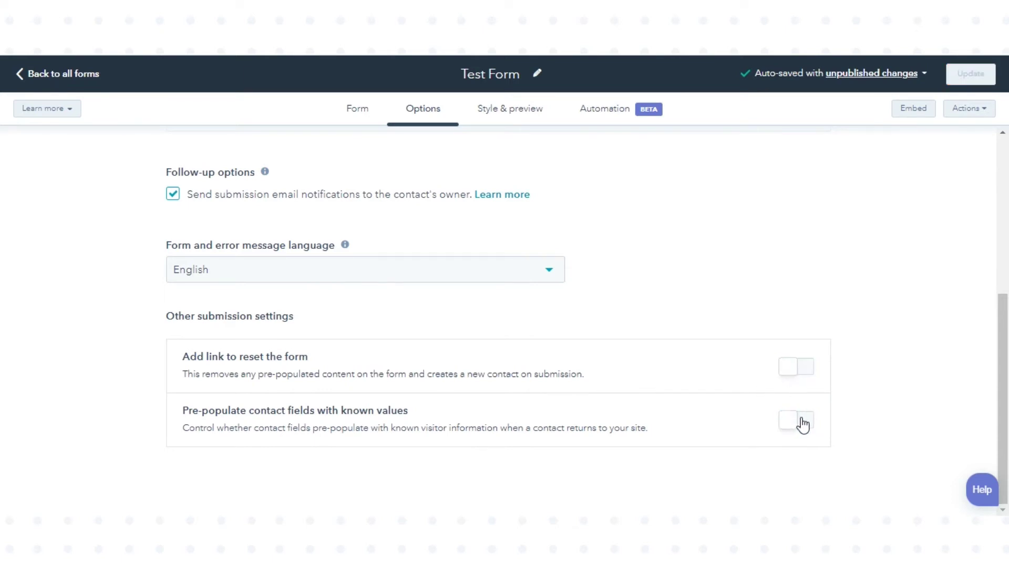
pyautogui.click(803, 423)
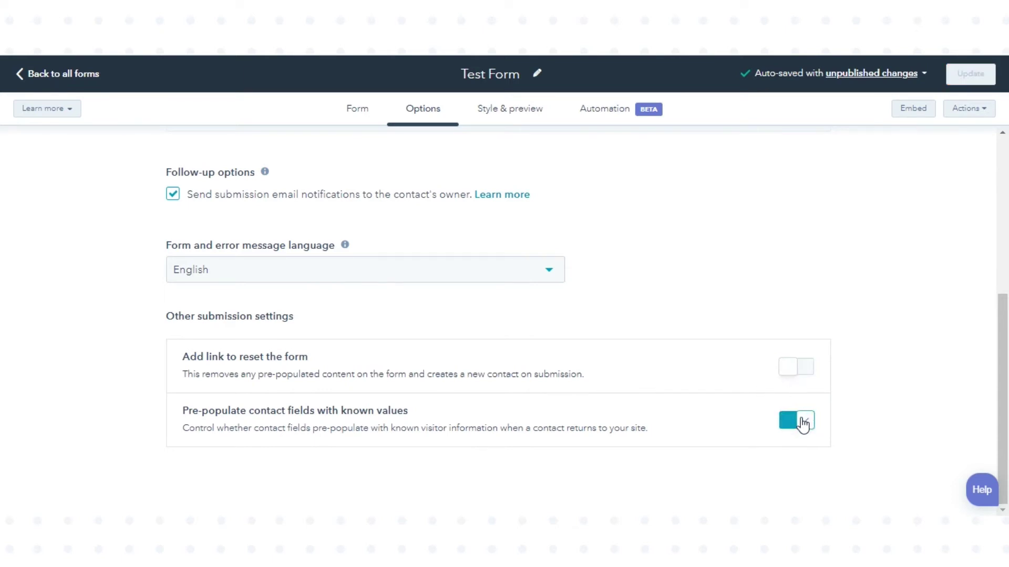
# Step: Try the Linear and Sharp input styles, then apply the Round style
pyautogui.click(506, 109)
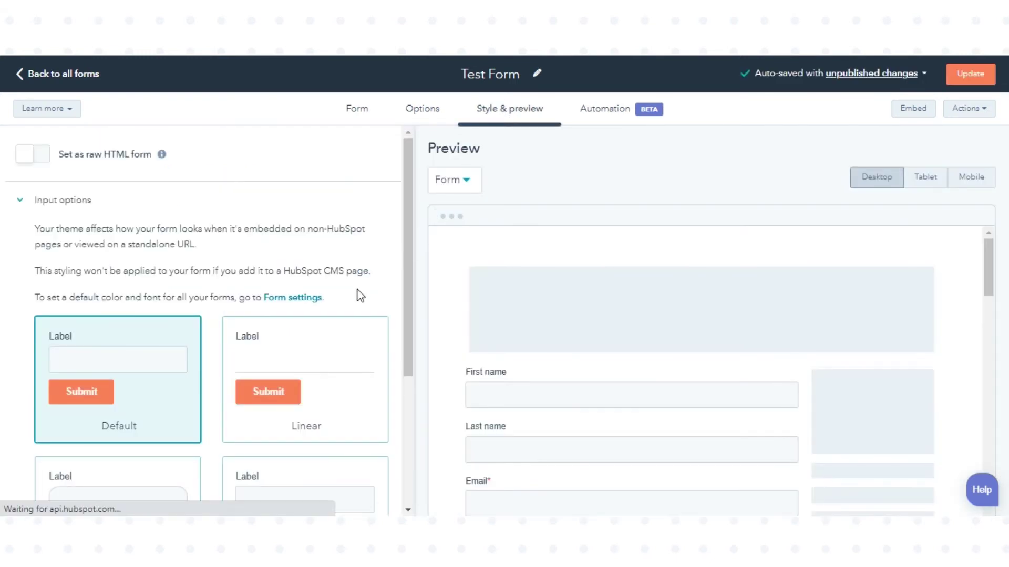
pyautogui.scroll(-1, 358, 294)
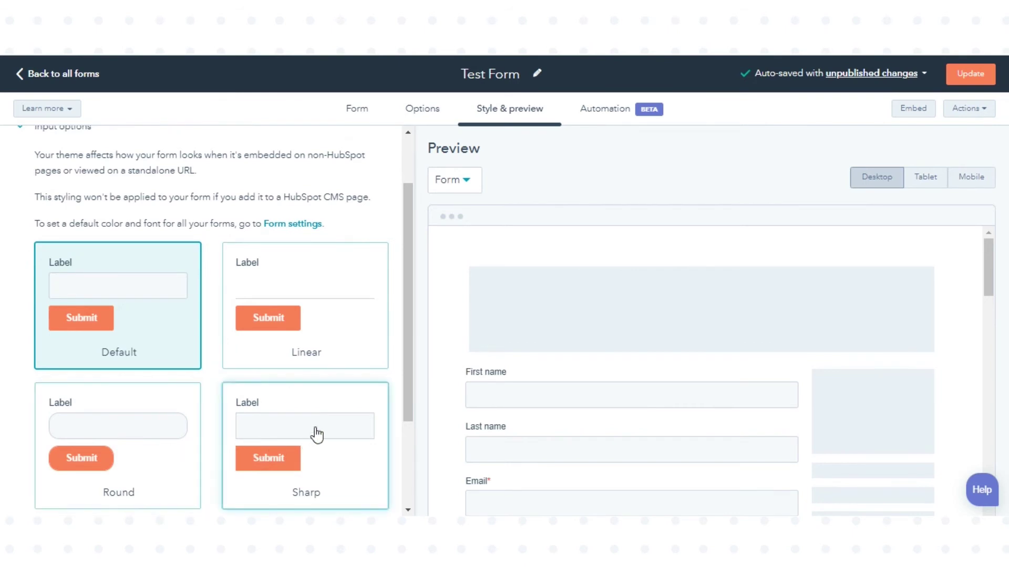
pyautogui.click(326, 331)
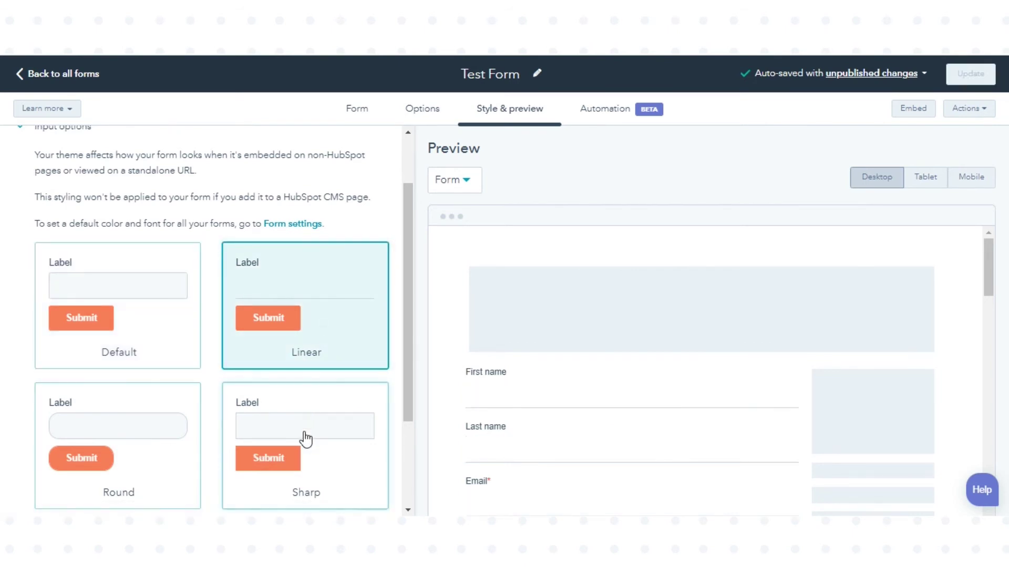
pyautogui.click(306, 455)
pyautogui.click(172, 439)
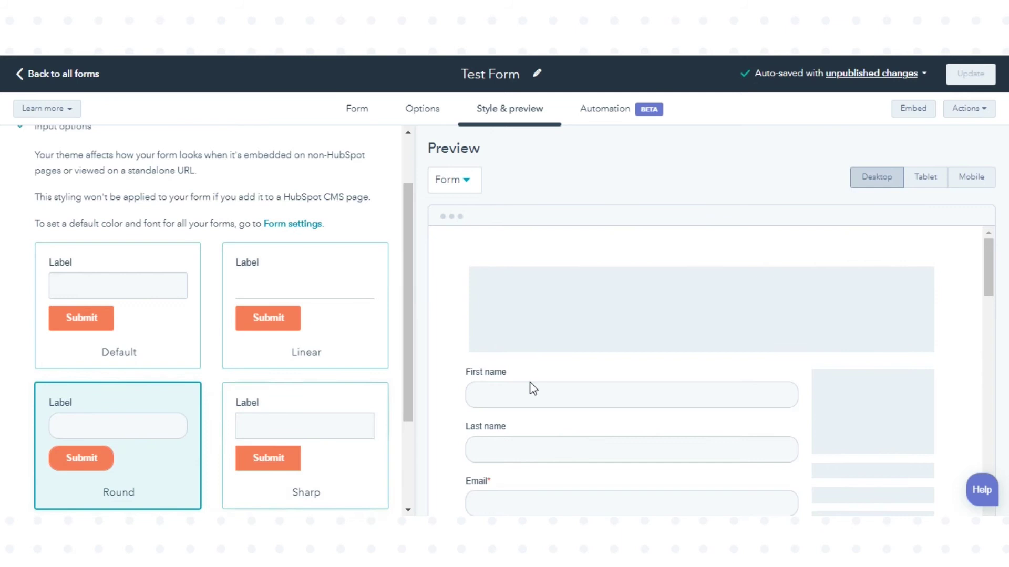
# Step: Expand the Style and Test settings and preview the form as a chosen contact
pyautogui.scroll(-5, 664, 364)
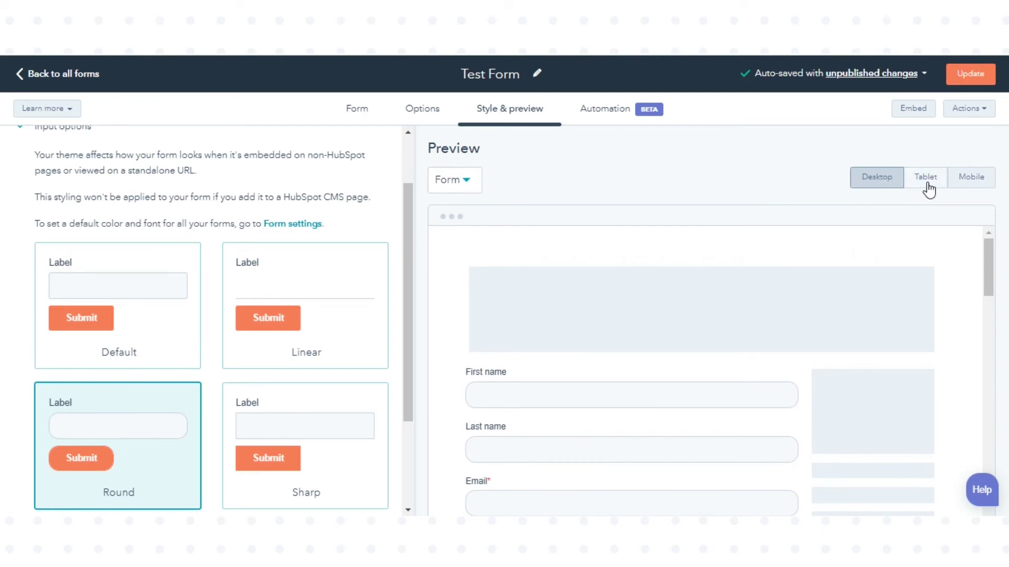
pyautogui.scroll(-3, 349, 450)
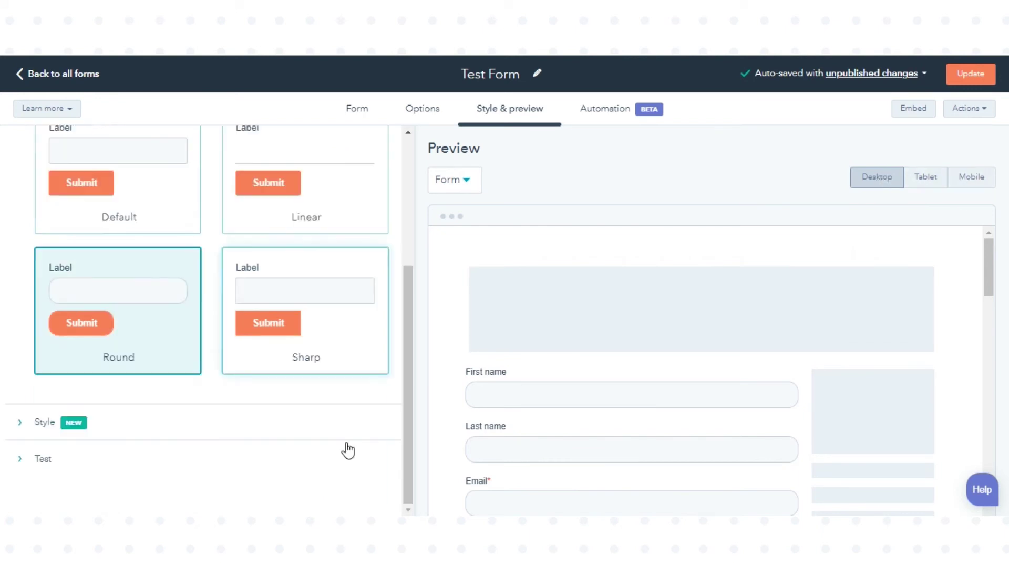
pyautogui.click(62, 430)
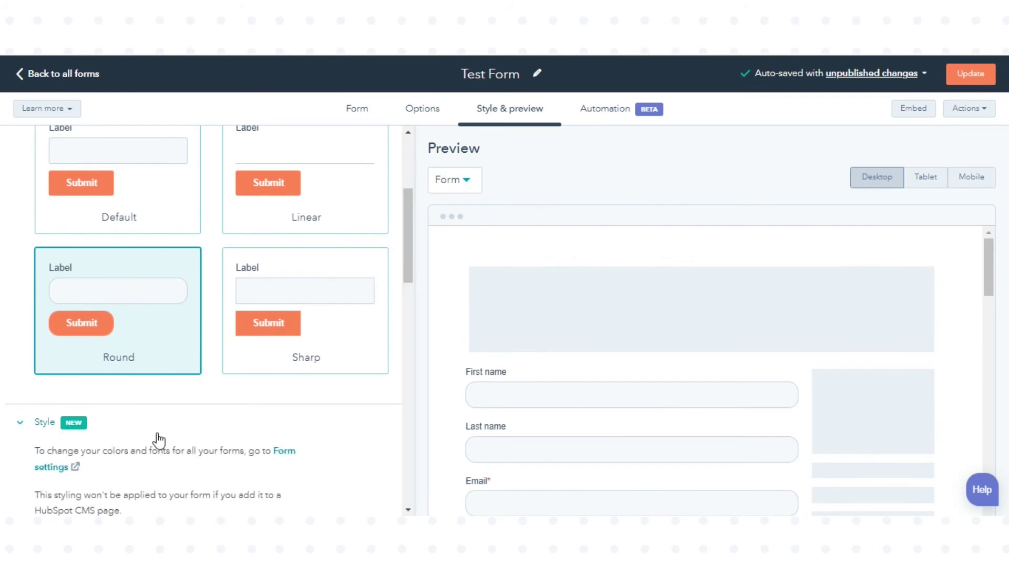
pyautogui.scroll(-6, 194, 443)
pyautogui.scroll(-10, 195, 452)
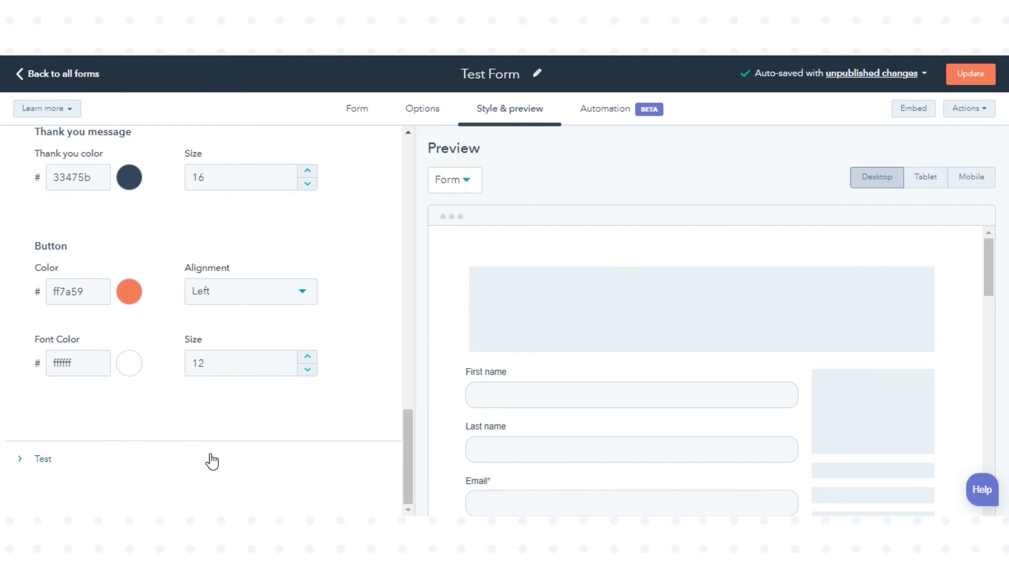
pyautogui.click(43, 461)
pyautogui.scroll(-2, 136, 453)
pyautogui.click(125, 443)
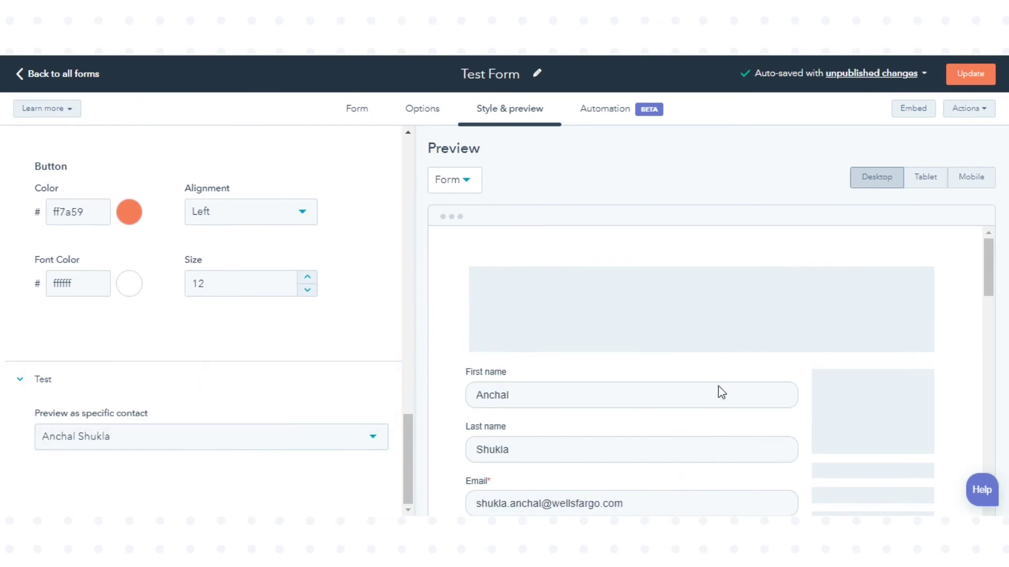
pyautogui.click(620, 124)
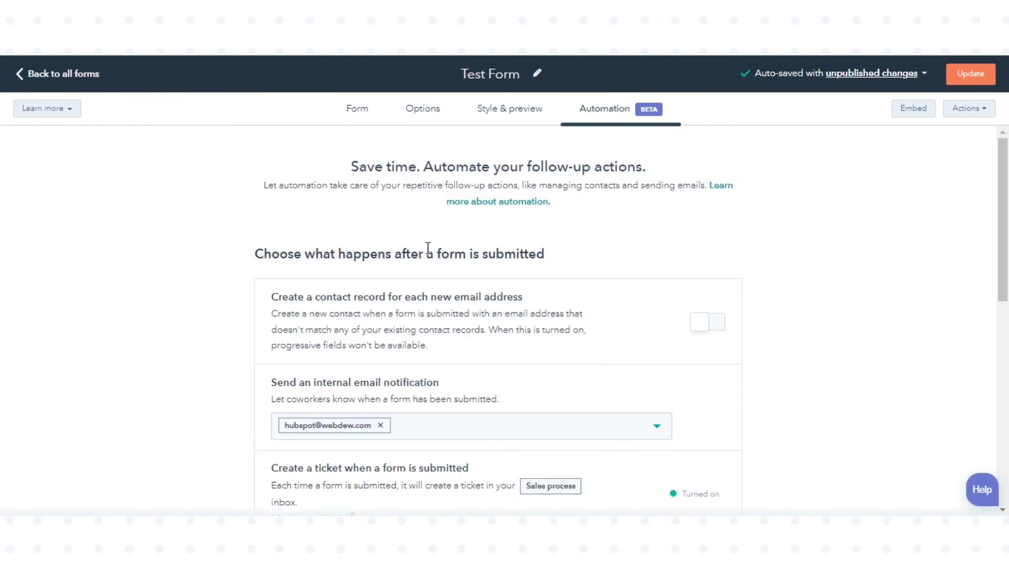
# Step: Turn on creating a contact record for each new email address
pyautogui.scroll(-3, 473, 261)
pyautogui.scroll(1, 525, 200)
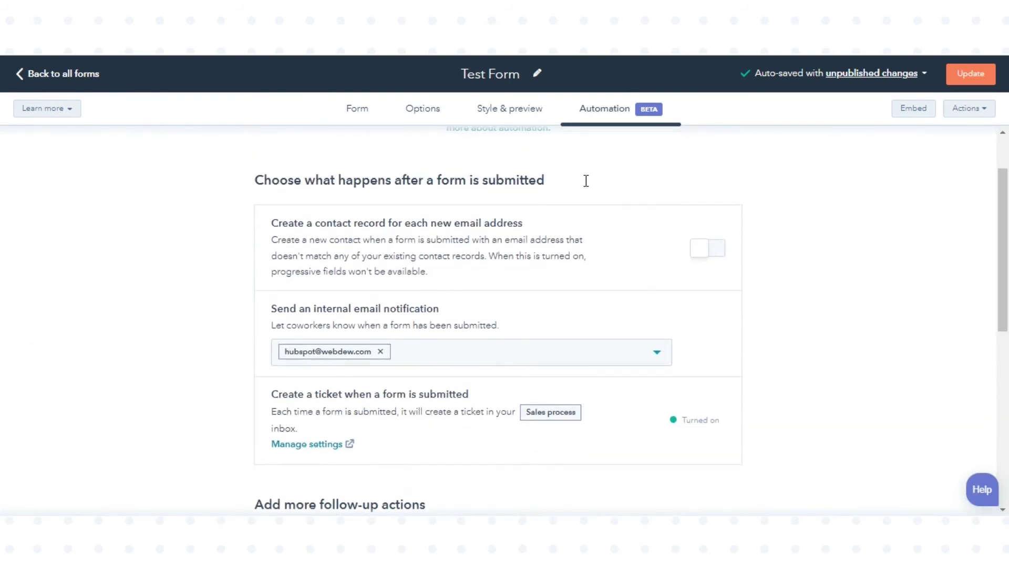
pyautogui.click(719, 250)
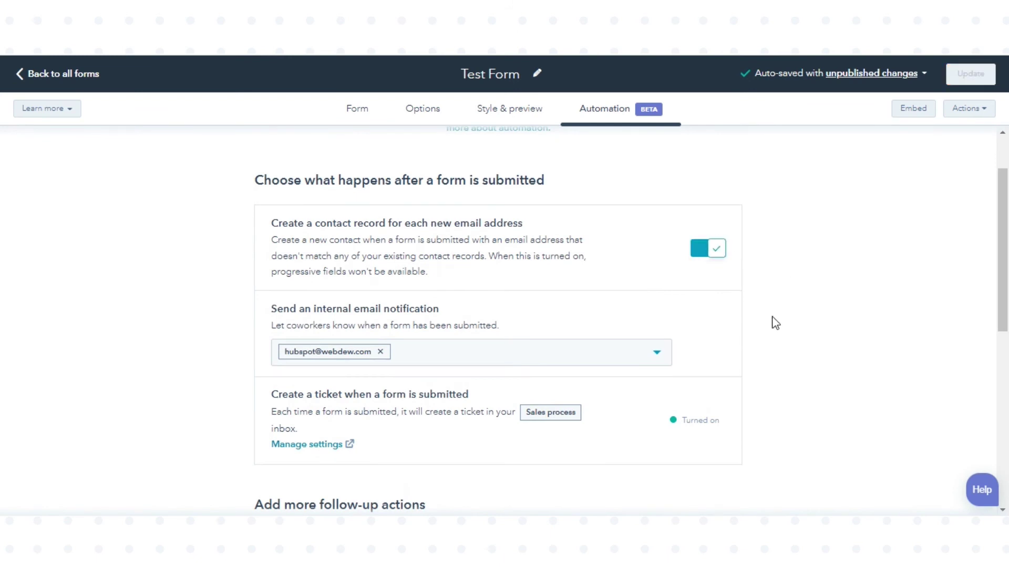
pyautogui.scroll(-8, 639, 371)
pyautogui.scroll(10, 640, 371)
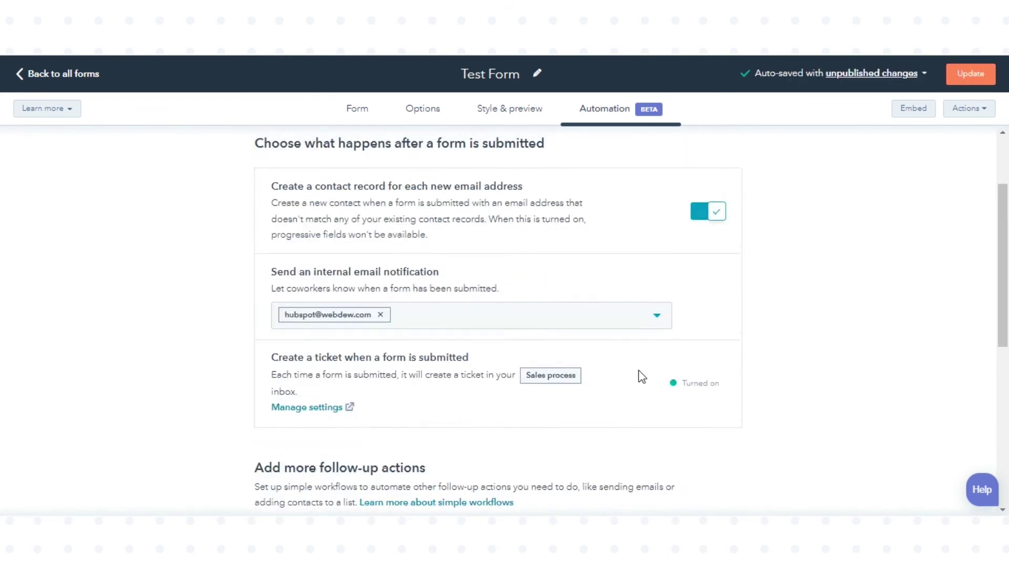
# Step: Publish the updated Test Form and view its share link
pyautogui.click(970, 74)
pyautogui.click(732, 498)
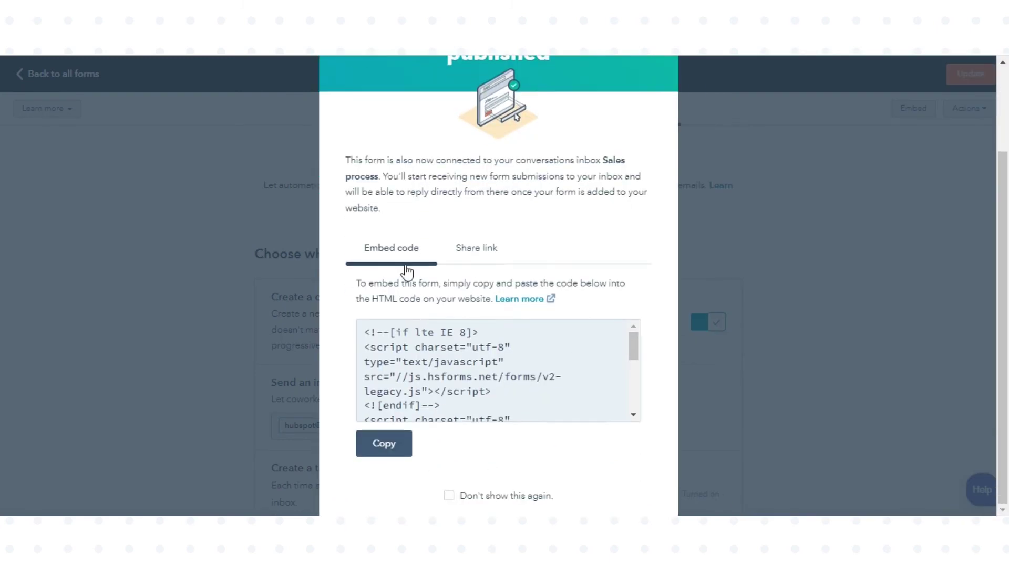
pyautogui.click(486, 255)
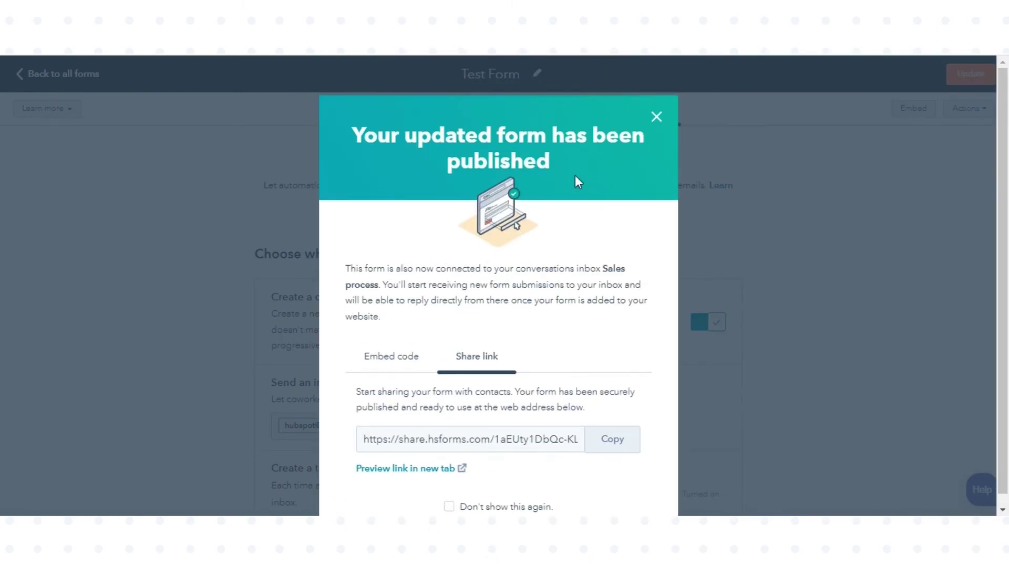
pyautogui.click(657, 117)
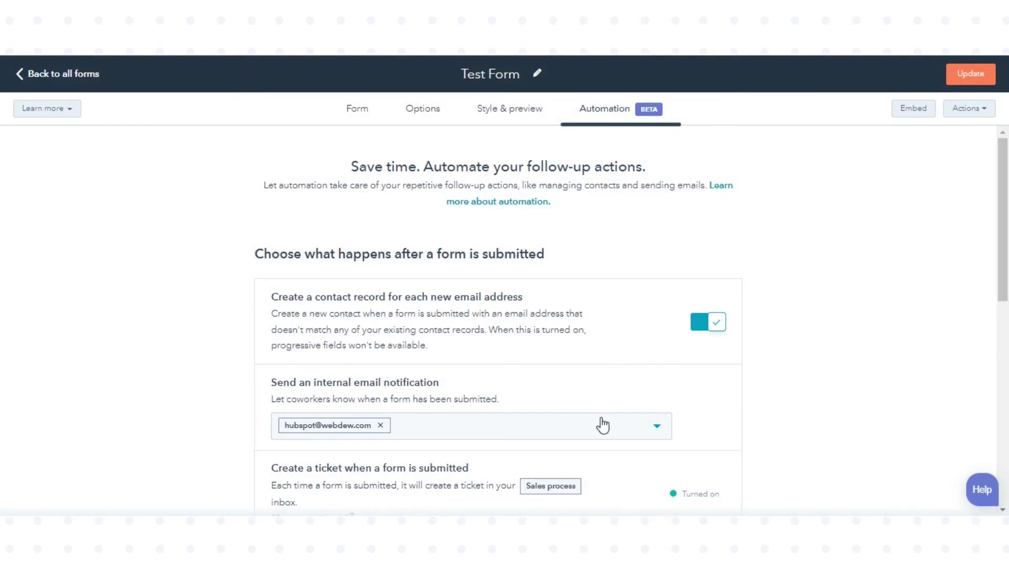